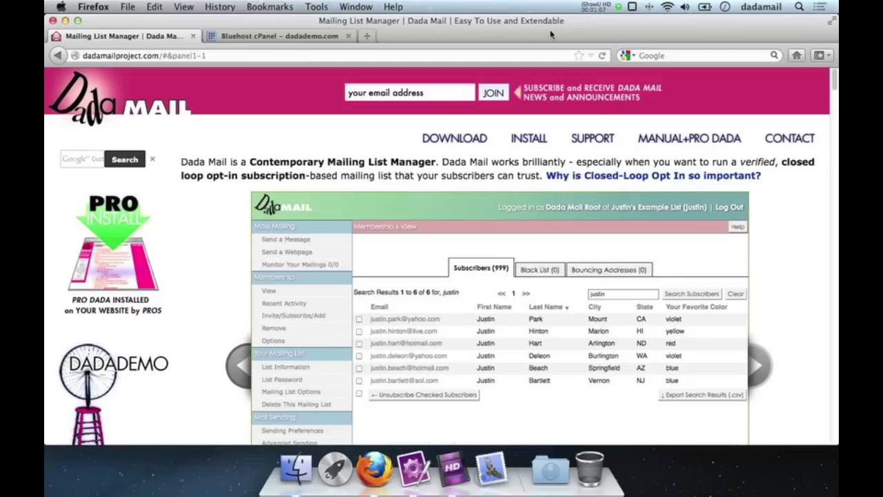
# Step: Go to the DOWNLOAD page from the dadamailproject.com navigation bar
pyautogui.click(456, 140)
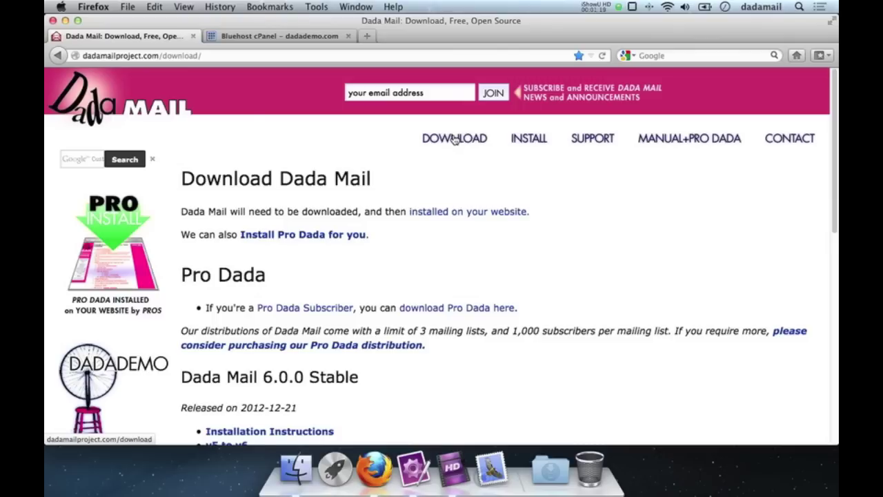
# Step: Download the Dada Mail 6.0.0 Stable archive dada-6_0_0.tar.gz, saving it as a file
pyautogui.scroll(-5, 534, 259)
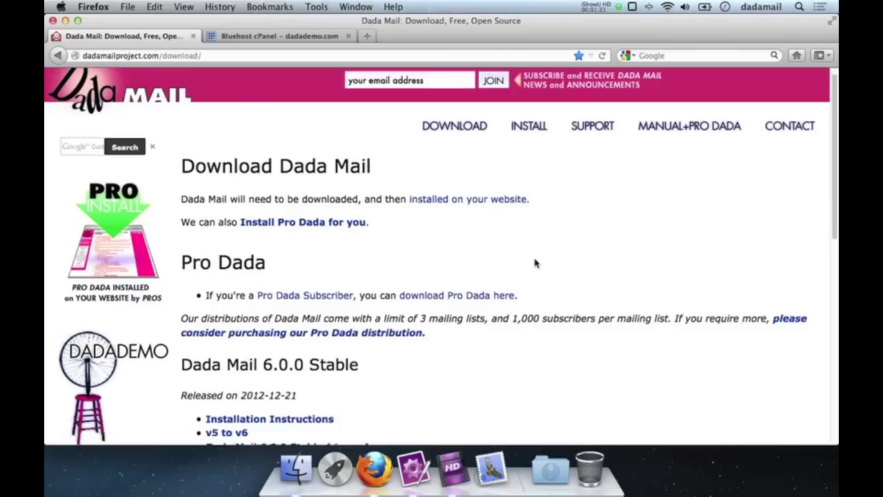
pyautogui.scroll(-2, 534, 263)
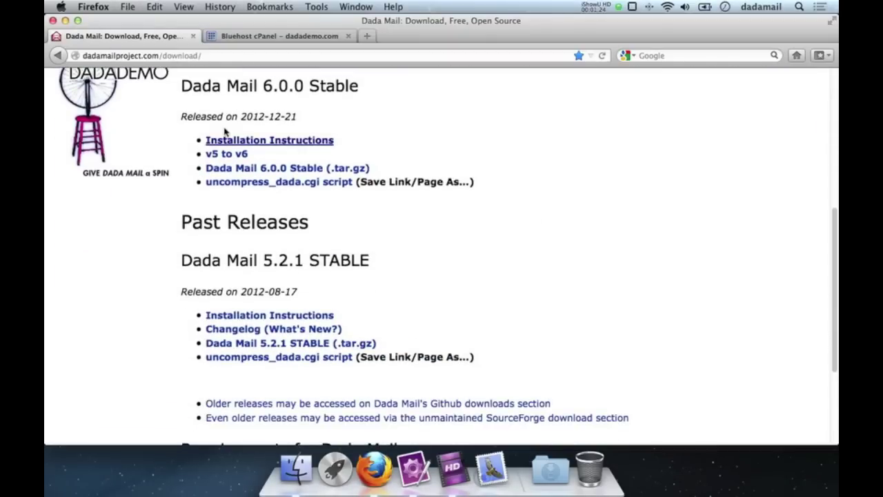
pyautogui.moveTo(178, 83); pyautogui.dragTo(366, 85)
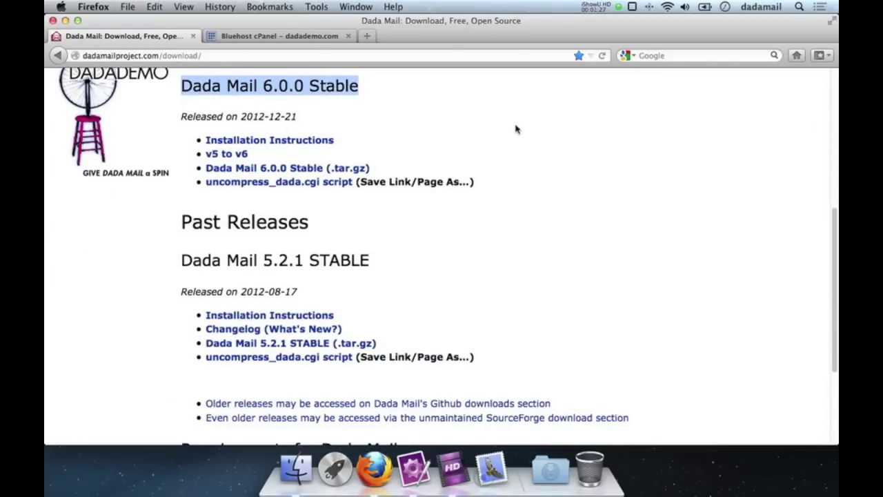
pyautogui.moveTo(390, 173); pyautogui.dragTo(207, 172)
pyautogui.click(200, 173)
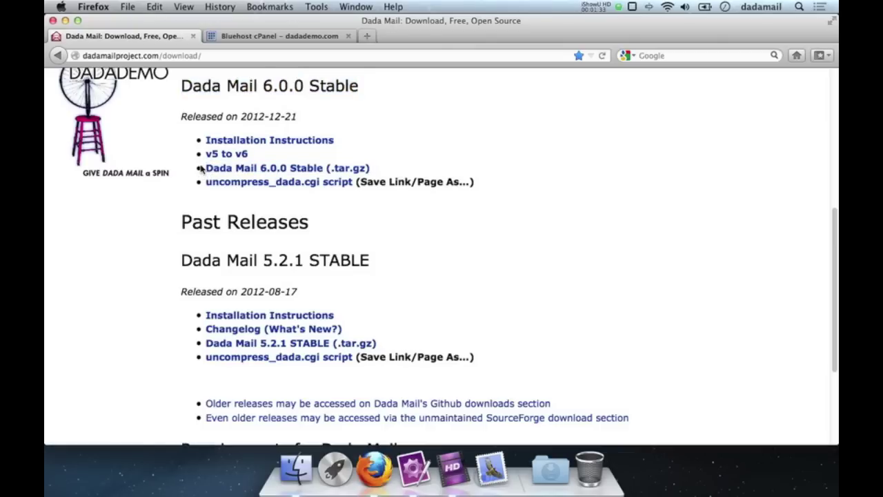
pyautogui.click(298, 169)
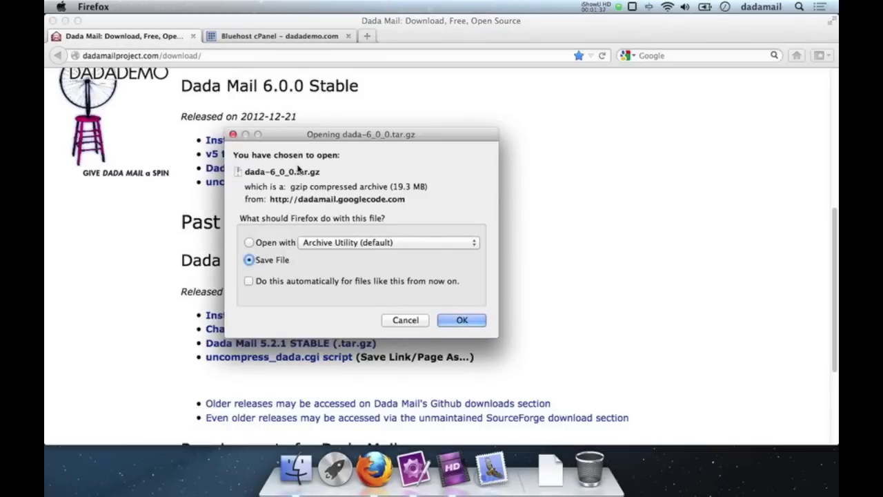
pyautogui.press('Return')
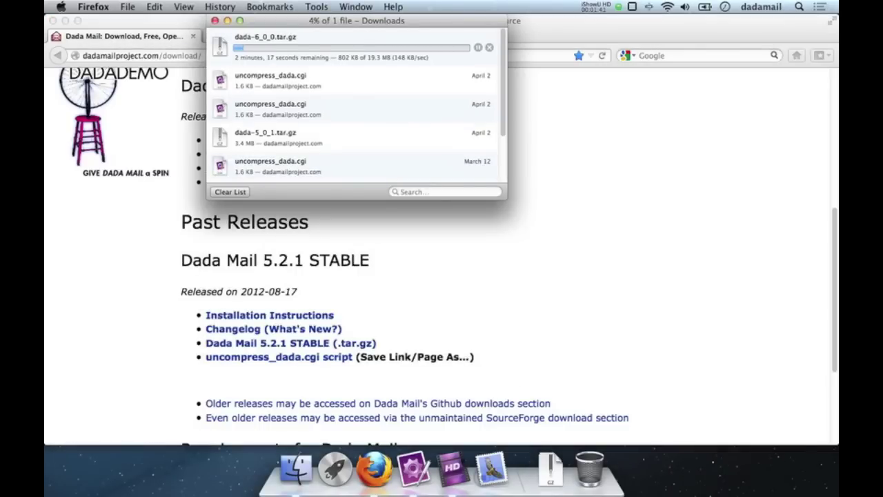
pyautogui.click(514, 209)
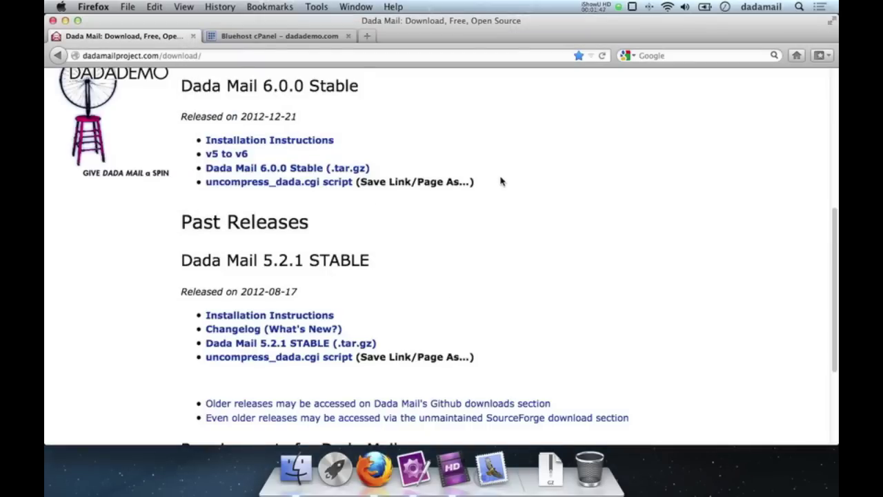
pyautogui.moveTo(501, 182); pyautogui.dragTo(205, 191)
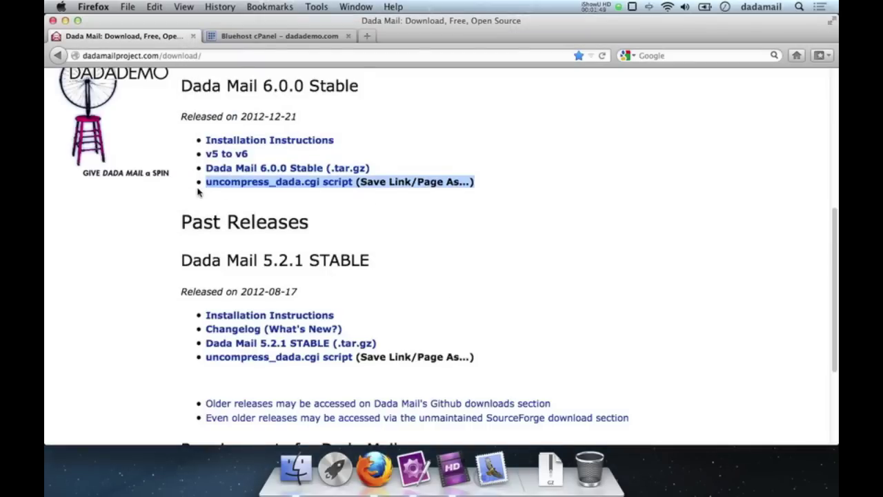
# Step: Save the uncompress_dada.cgi script link into the Downloads folder
pyautogui.click(514, 194)
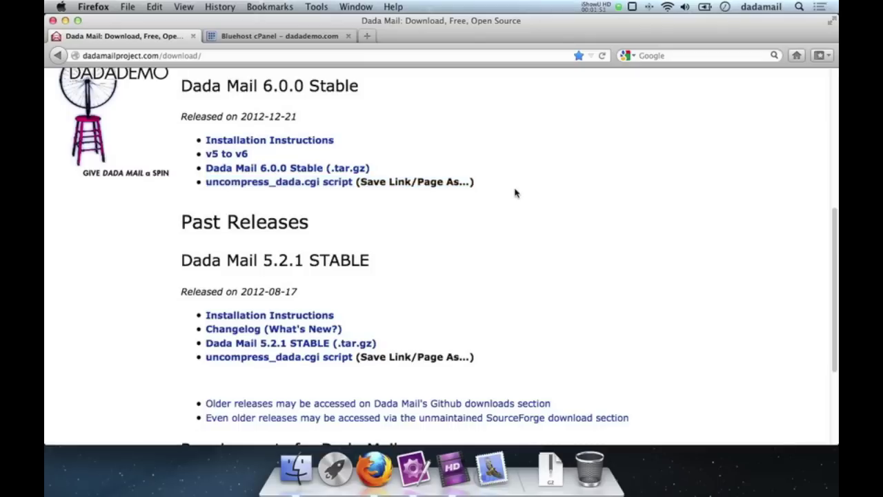
pyautogui.rightClick(224, 185)
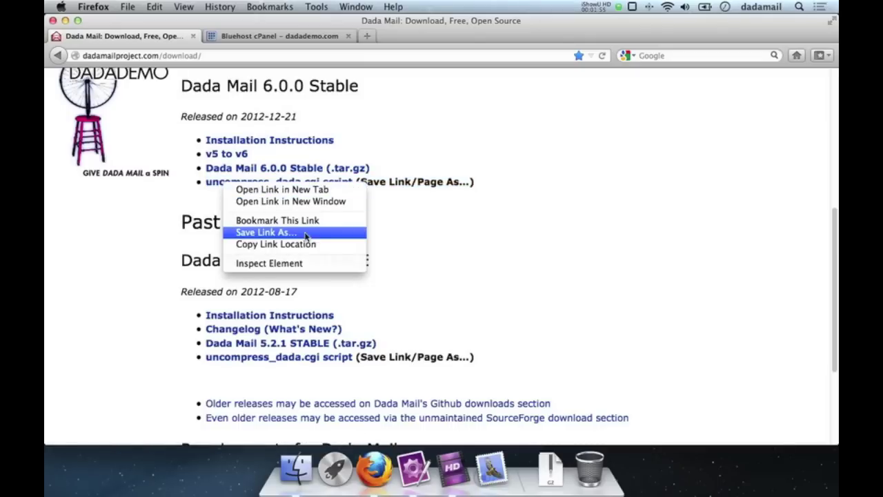
pyautogui.click(279, 233)
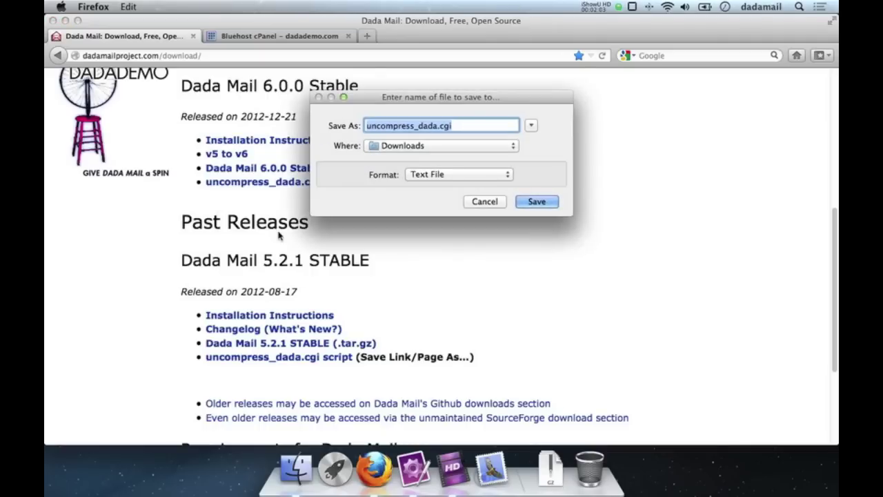
pyautogui.press('Return')
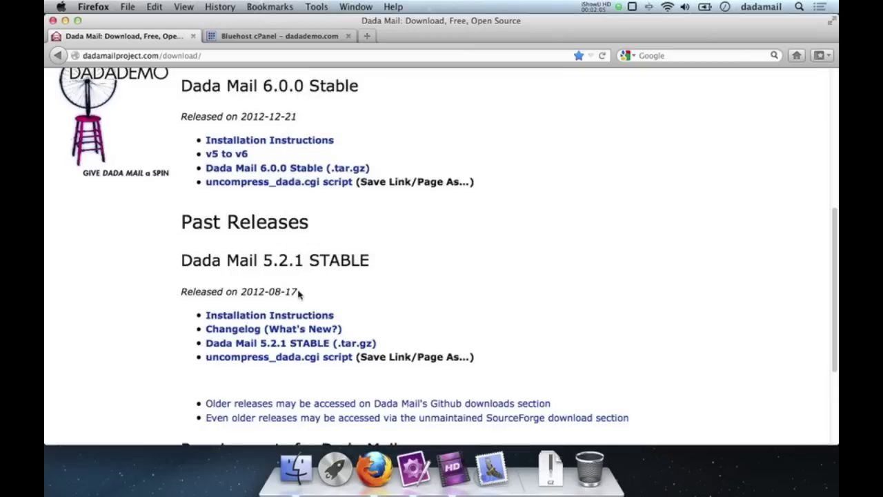
# Step: Save the opened script page over the existing uncompress_dada.cgi, then return to Bluehost cPanel
pyautogui.click(258, 182)
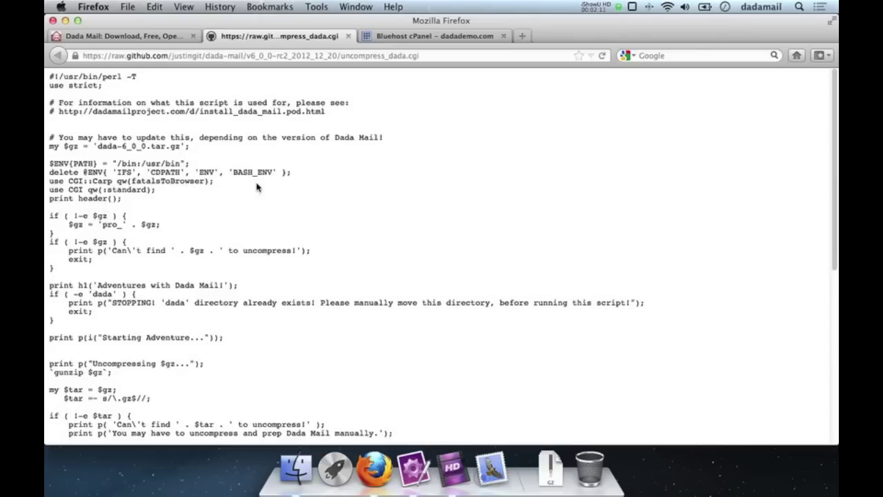
pyautogui.click(127, 7)
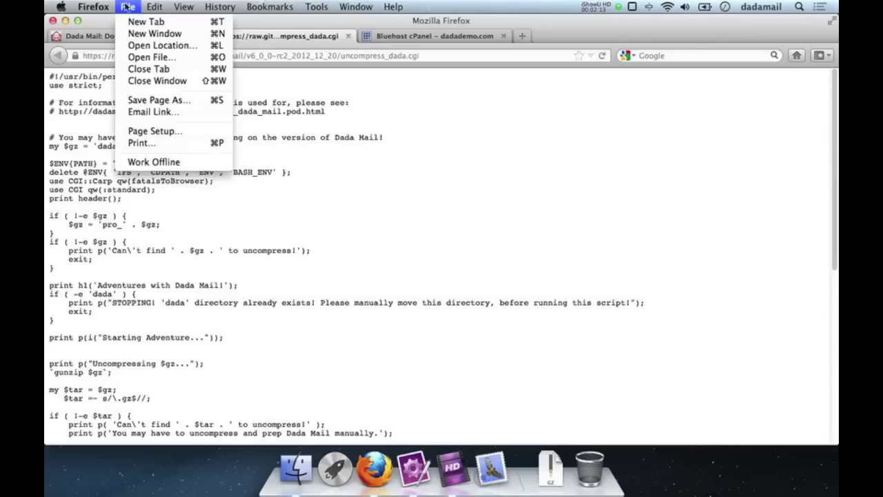
pyautogui.click(151, 101)
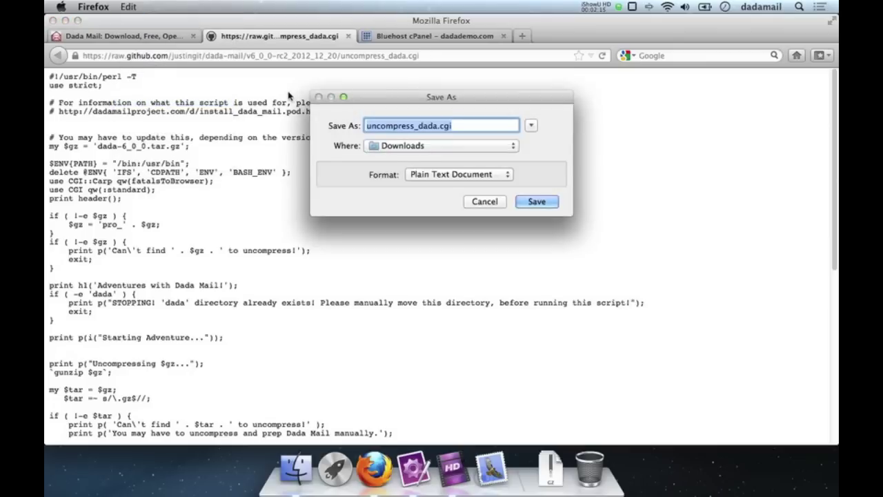
pyautogui.click(536, 202)
pyautogui.click(535, 181)
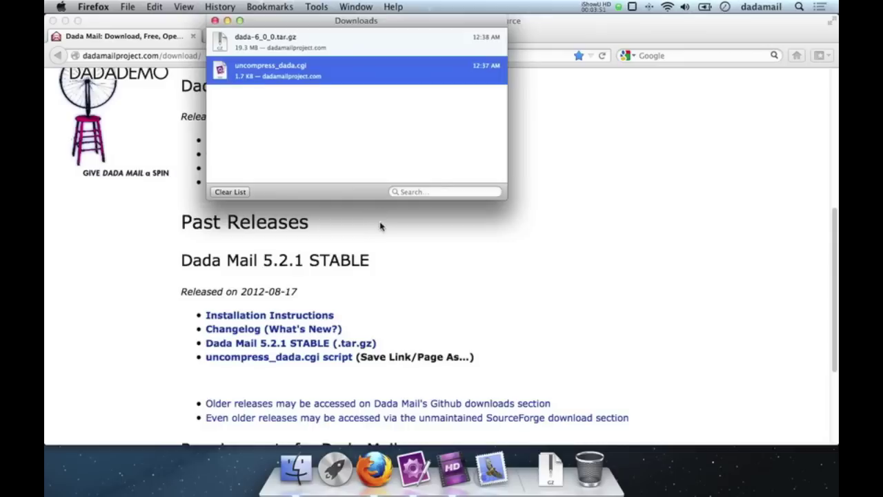
pyautogui.click(382, 223)
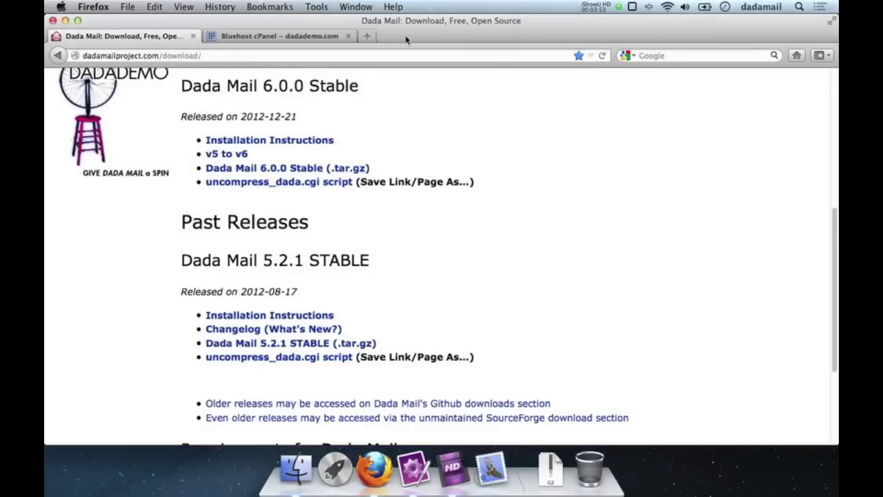
pyautogui.click(257, 37)
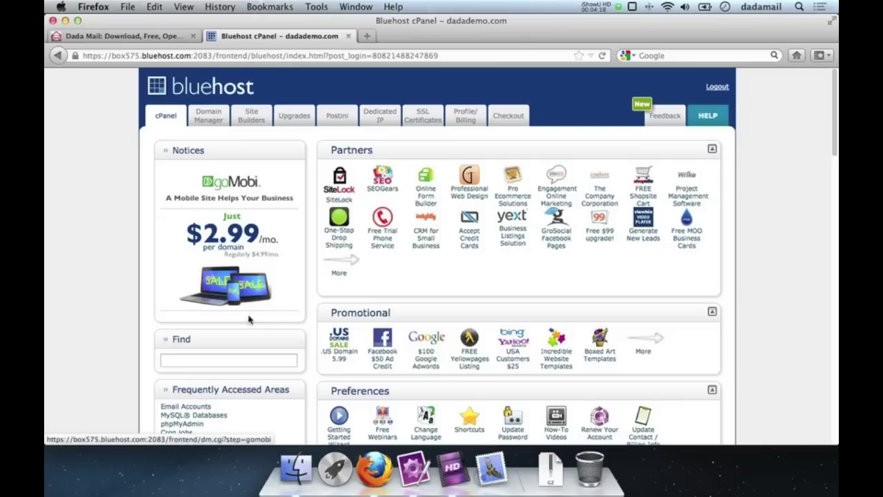
# Step: Search cPanel features for 'File' and launch File Manager from the Files box
pyautogui.click(206, 360)
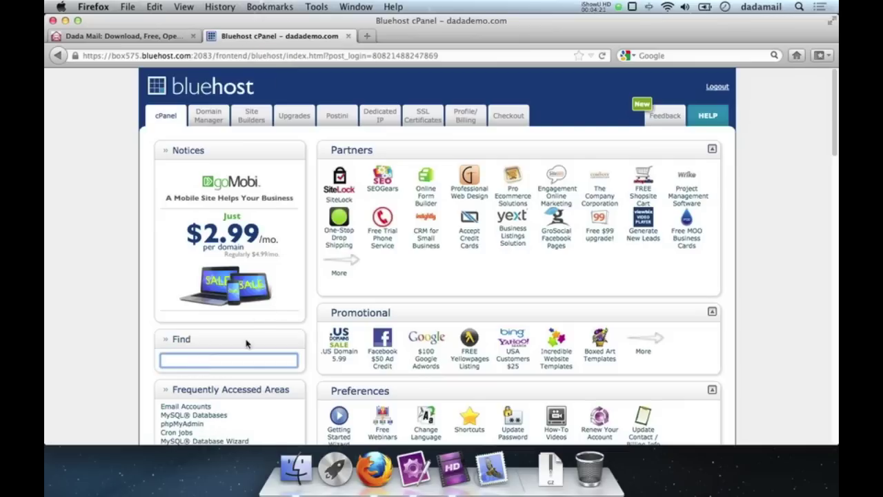
pyautogui.write('File Brow')
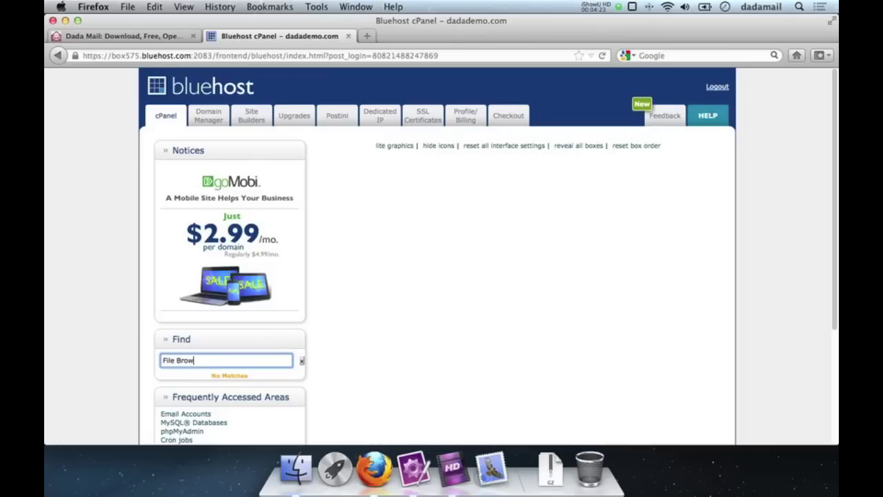
pyautogui.press('BackSpace')
pyautogui.press('BackSpace')
pyautogui.press('BackSpace')
pyautogui.press('BackSpace')
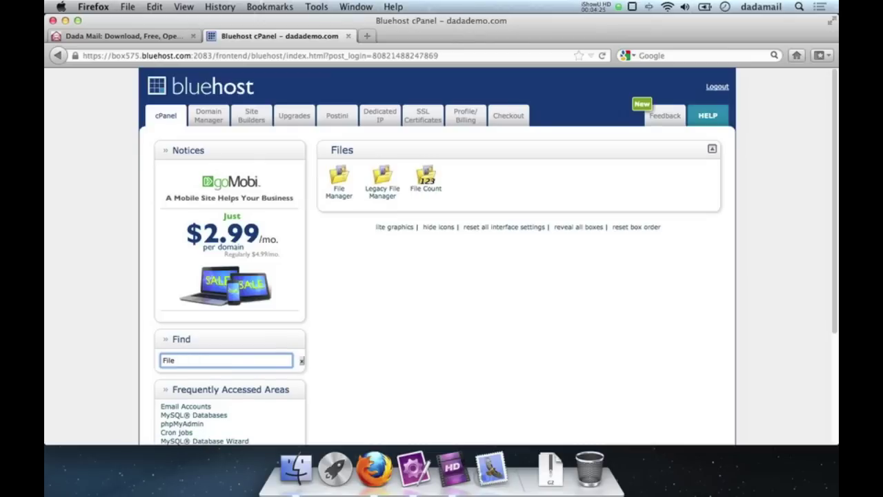
pyautogui.click(347, 196)
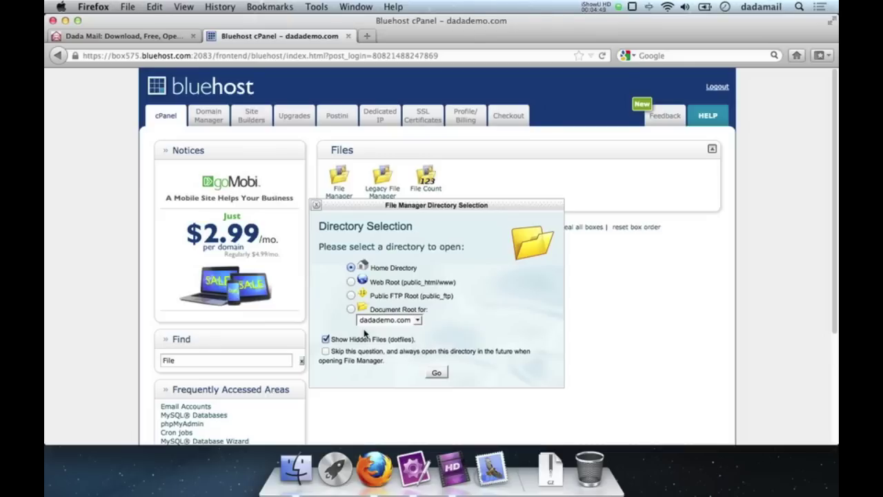
# Step: Open File Manager on the Home Directory with hidden dotfiles shown
pyautogui.click(438, 367)
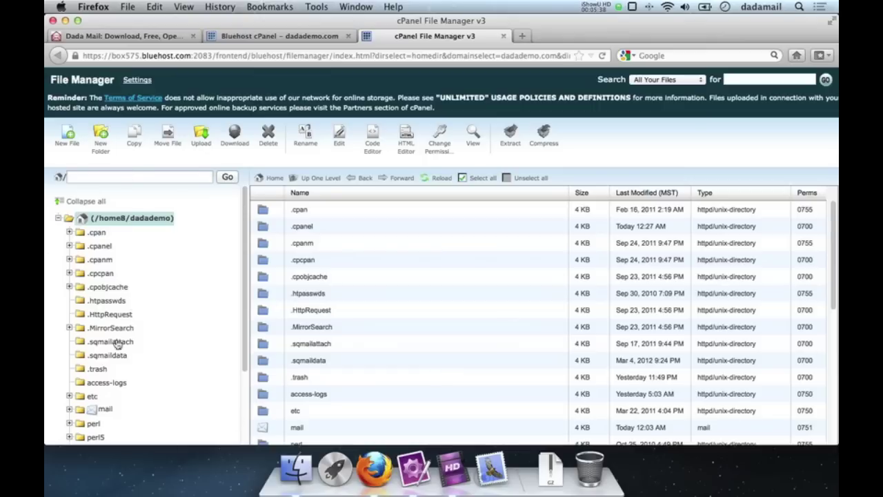
# Step: Navigate into public_html/cgi-bin and open its Upload files page
pyautogui.scroll(-3, 193, 251)
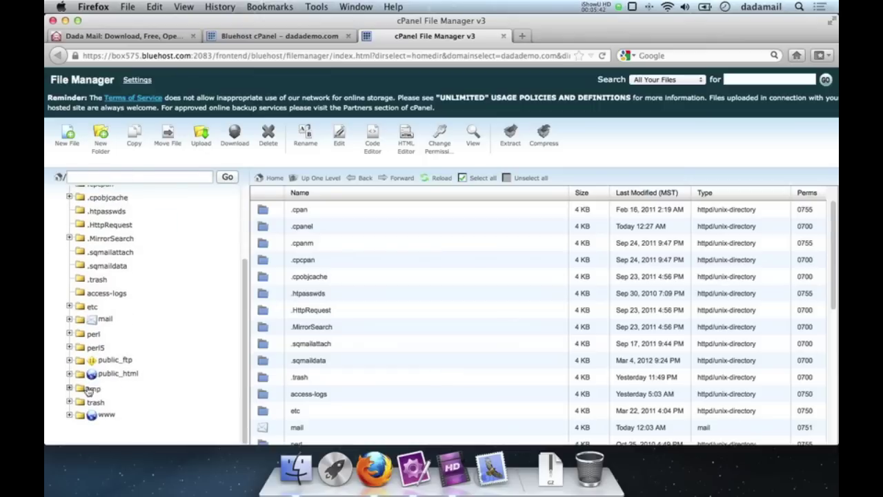
pyautogui.click(118, 374)
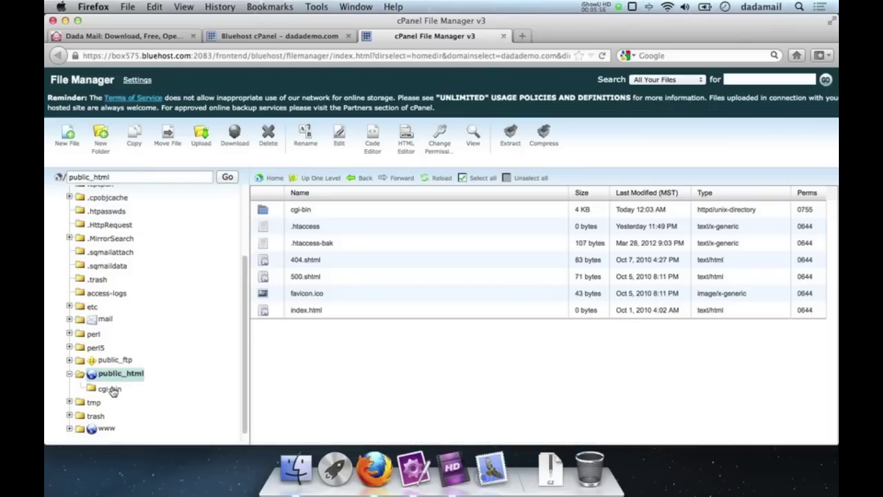
pyautogui.click(111, 388)
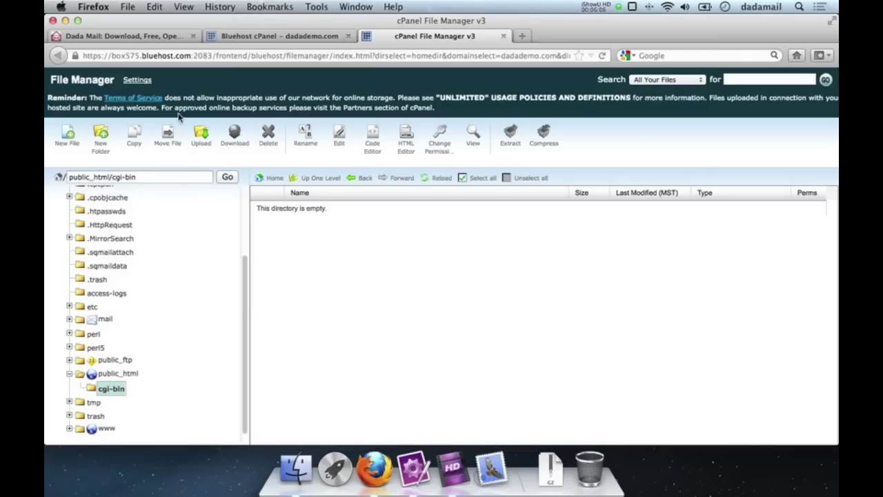
pyautogui.click(200, 138)
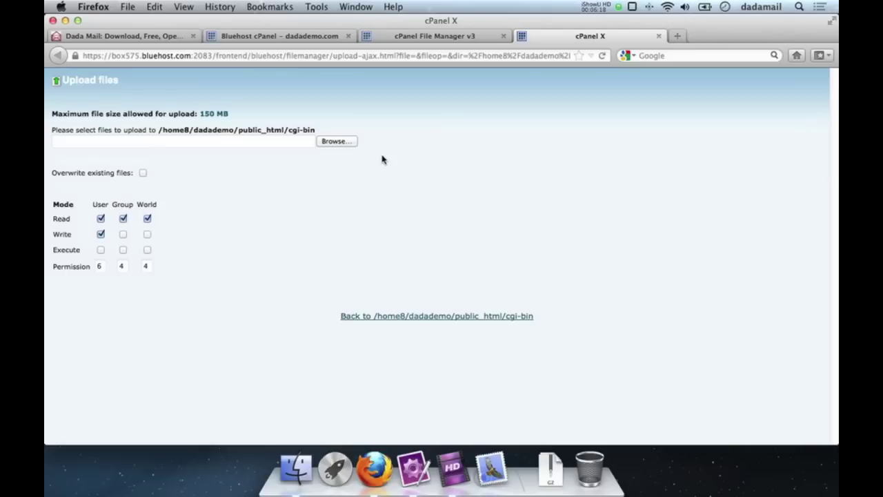
# Step: Upload uncompress_dada.cgi from the Downloads folder into cgi-bin
pyautogui.click(338, 142)
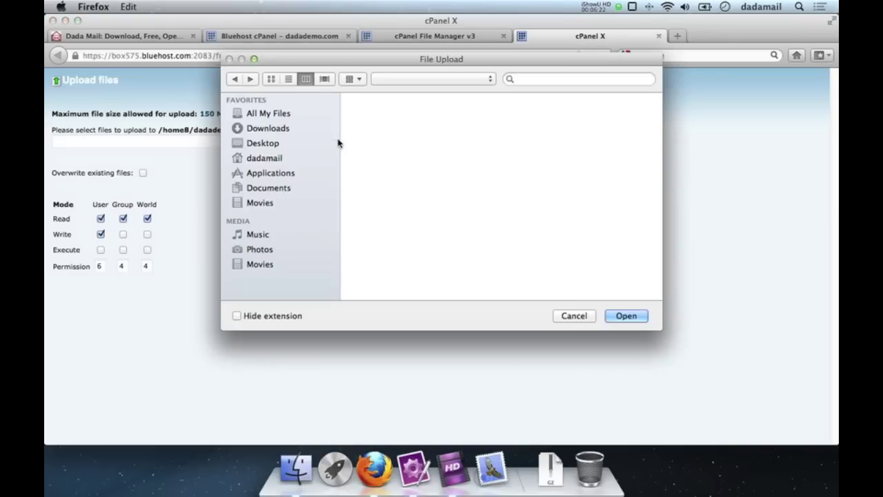
pyautogui.click(269, 130)
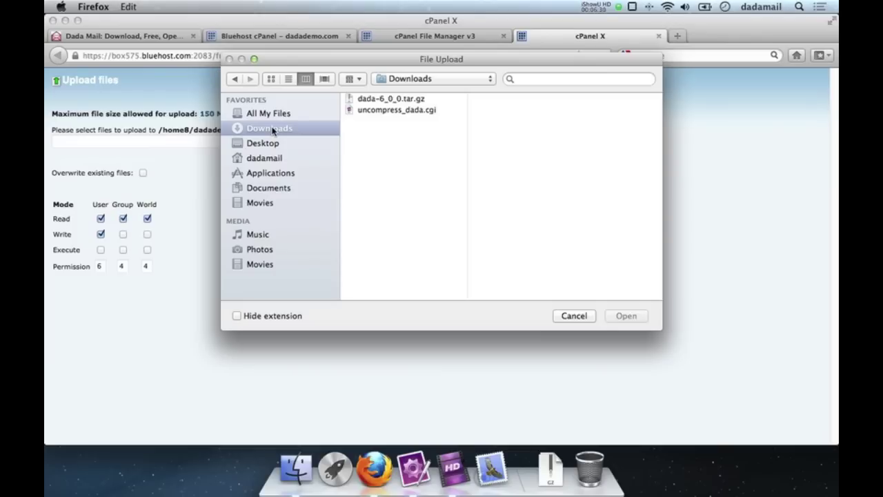
pyautogui.click(386, 112)
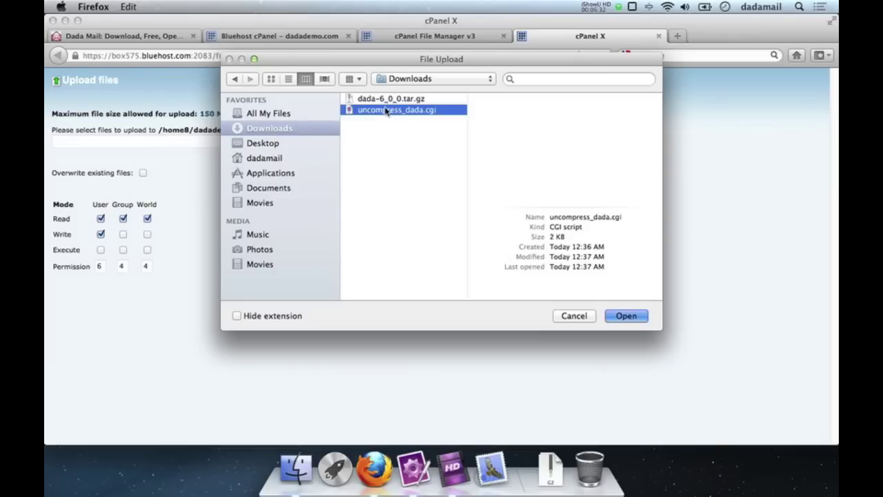
pyautogui.press('Return')
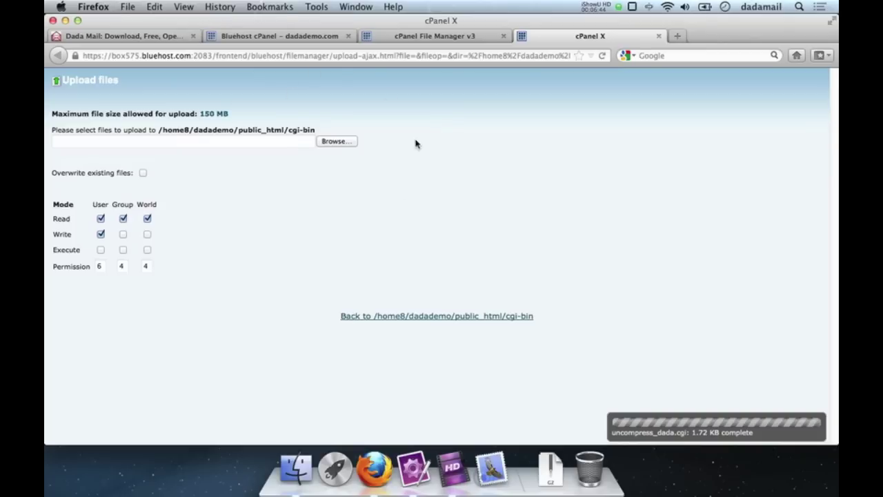
# Step: Upload dada-6_0_0.tar.gz and return to the cgi-bin file listing
pyautogui.click(334, 140)
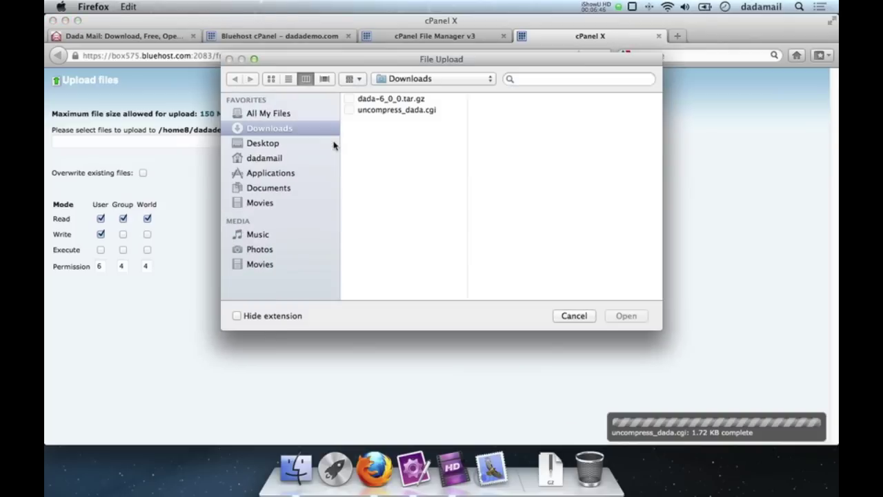
pyautogui.doubleClick(378, 104)
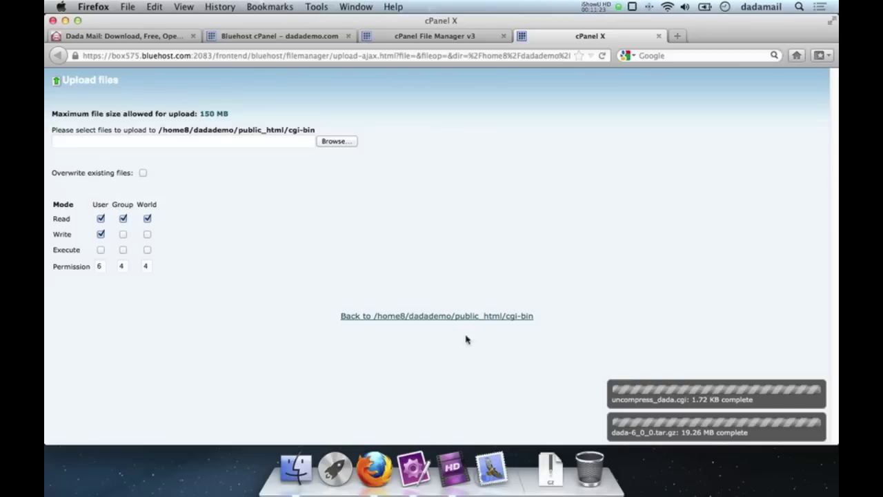
pyautogui.click(395, 317)
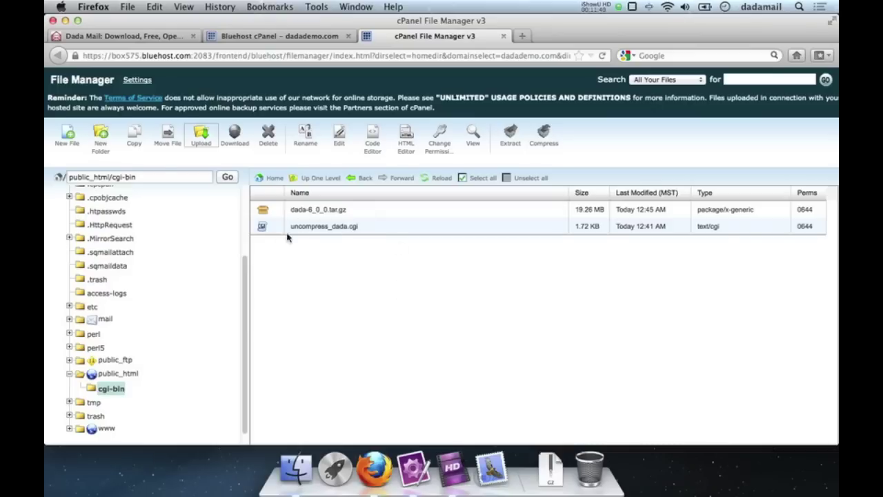
# Step: Give uncompress_dada.cgi 0755 permissions by adding execute for owner, group and world
pyautogui.click(317, 232)
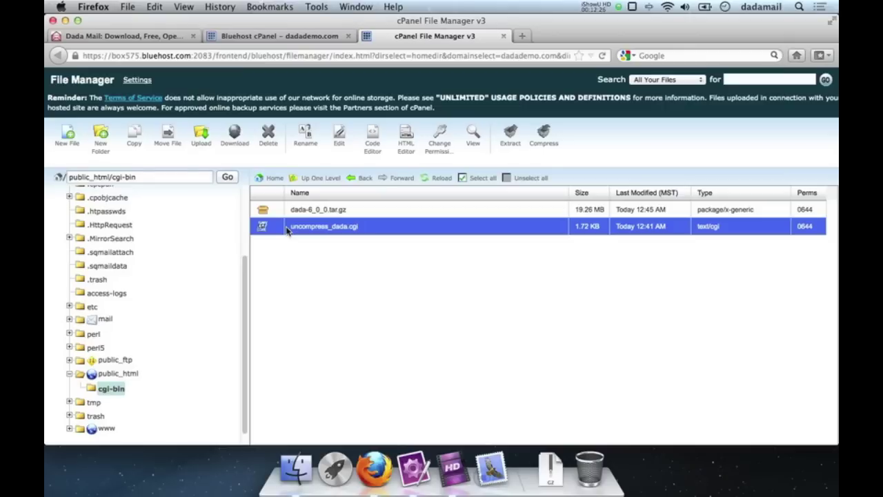
pyautogui.rightClick(307, 228)
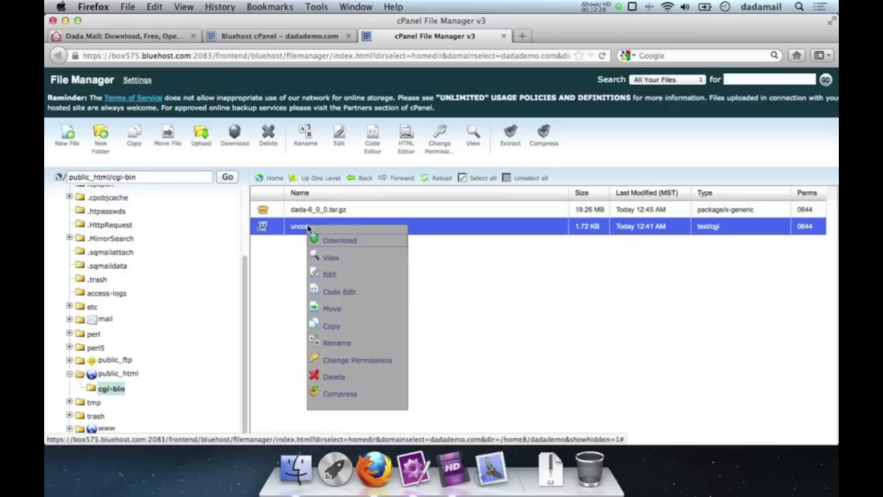
pyautogui.click(338, 361)
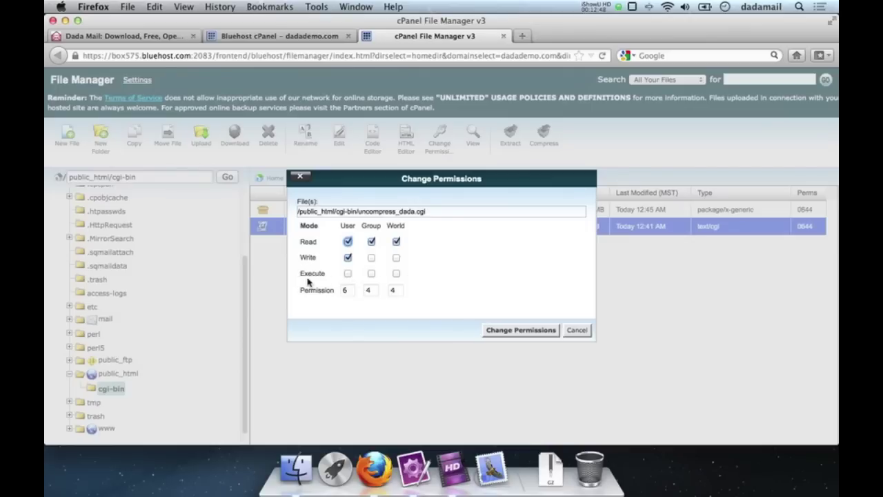
pyautogui.click(347, 273)
pyautogui.click(371, 274)
pyautogui.click(396, 273)
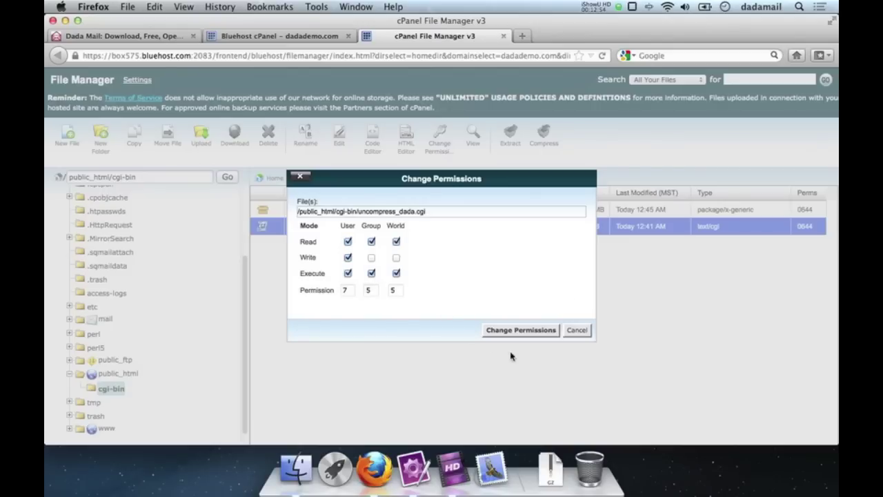
pyautogui.click(503, 334)
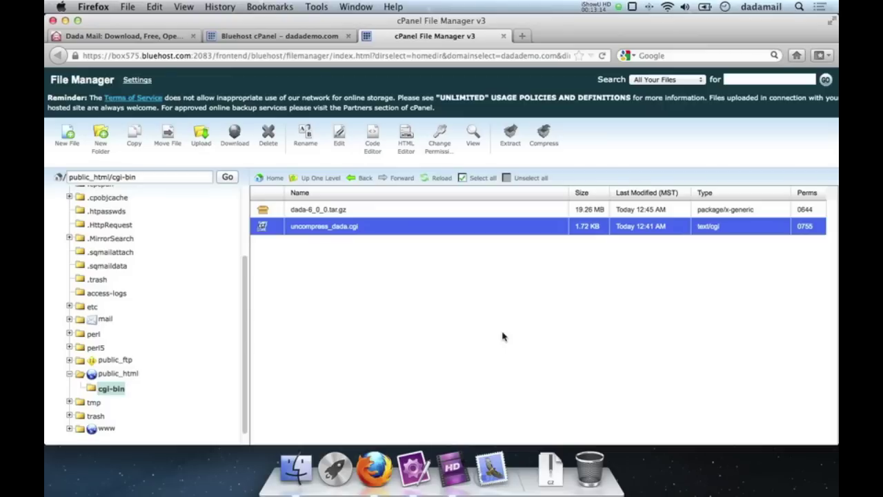
pyautogui.press('super+t')
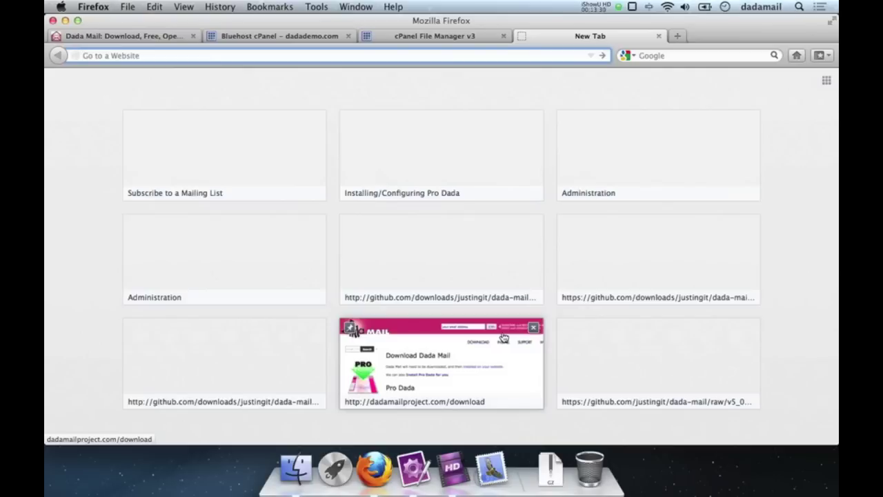
# Step: Load dadademo.com/cgi-bin/uncompress_dada.cgi to unpack the archive and enable the installer
pyautogui.write('dadademo.com/')
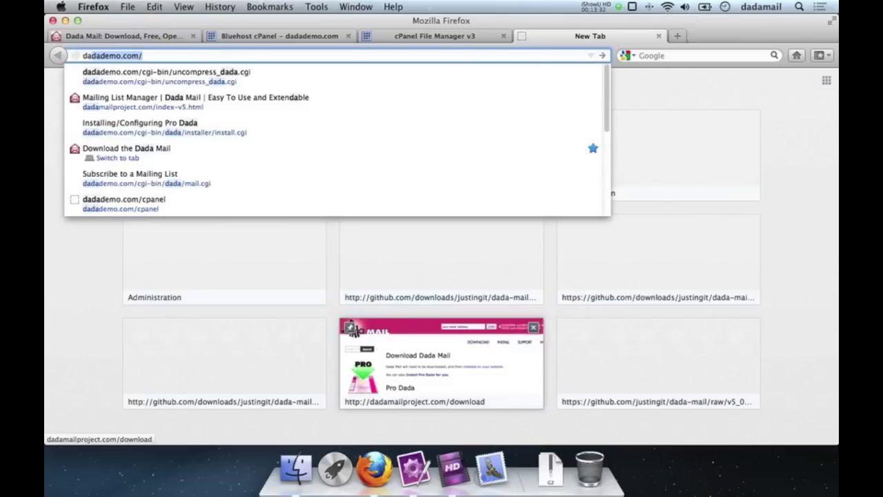
pyautogui.press('Right')
pyautogui.write('cgi0b')
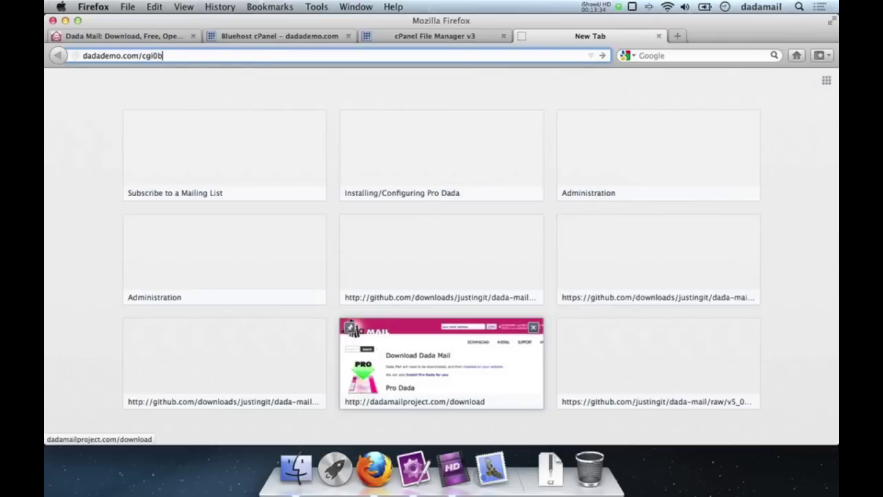
pyautogui.press('BackSpace')
pyautogui.press('BackSpace')
pyautogui.write('-bin/')
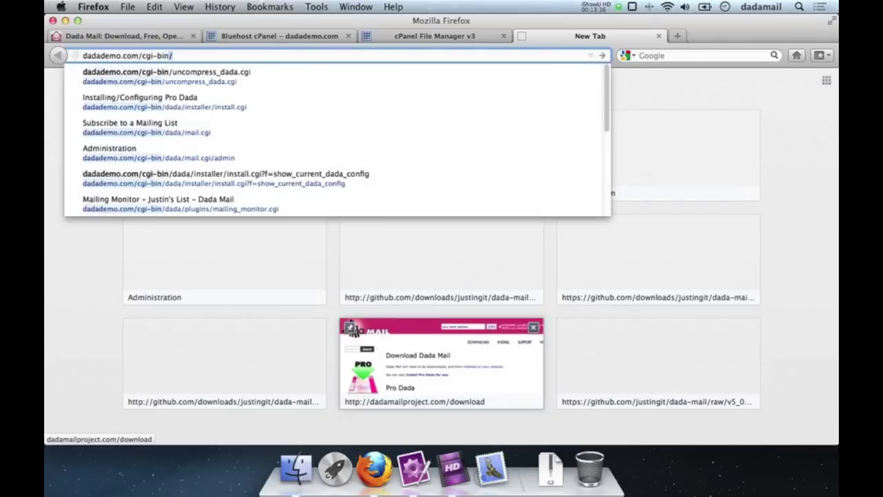
pyautogui.press('Down')
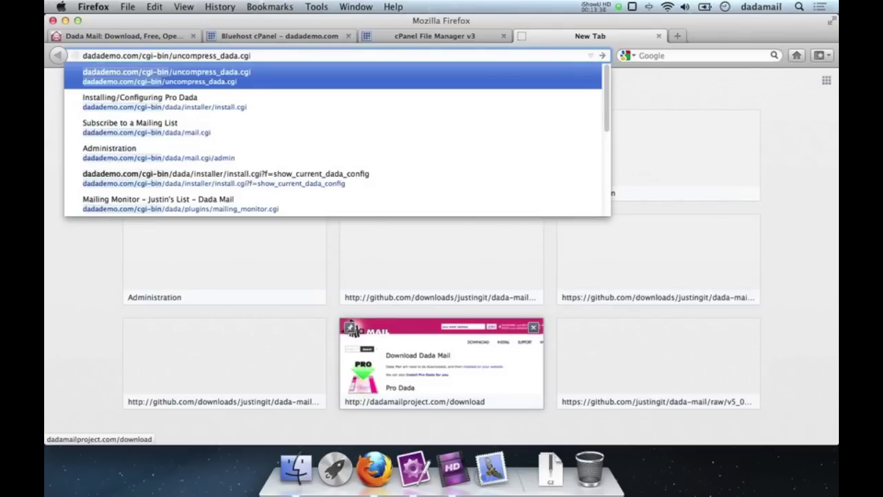
pyautogui.press('Return')
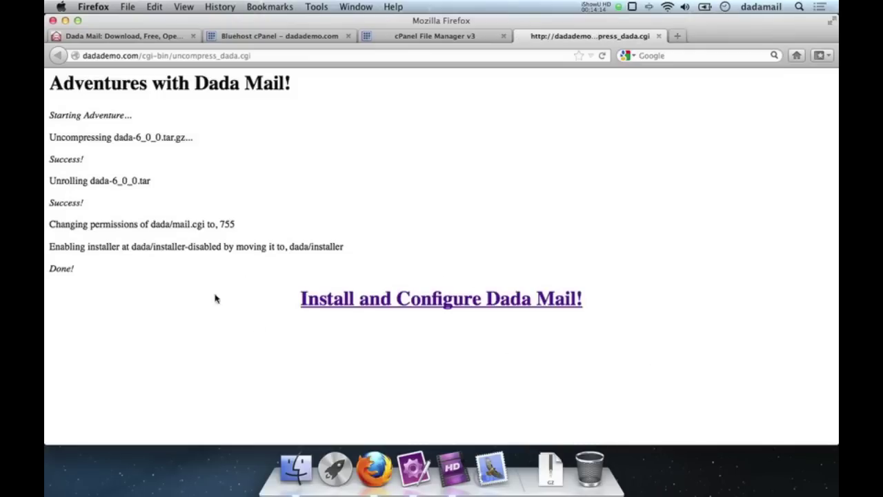
# Step: Follow the Install and Configure Dada Mail! link and continue with a fresh Installation
pyautogui.click(409, 298)
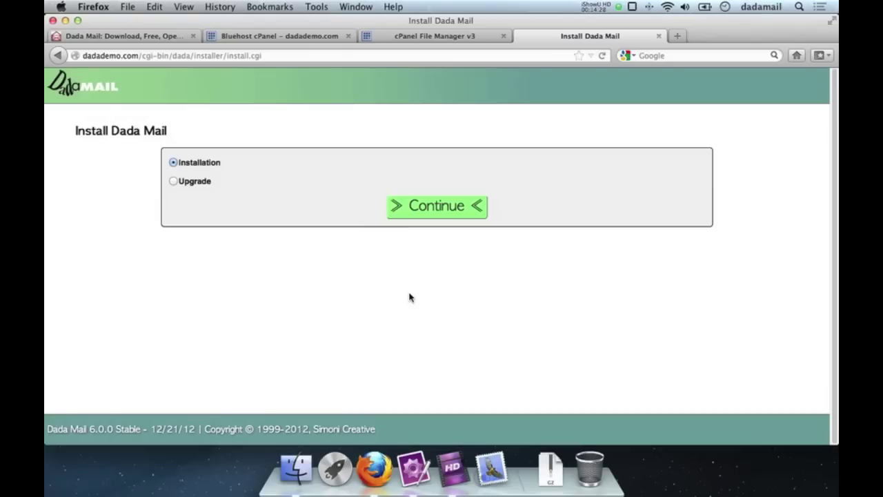
pyautogui.click(431, 207)
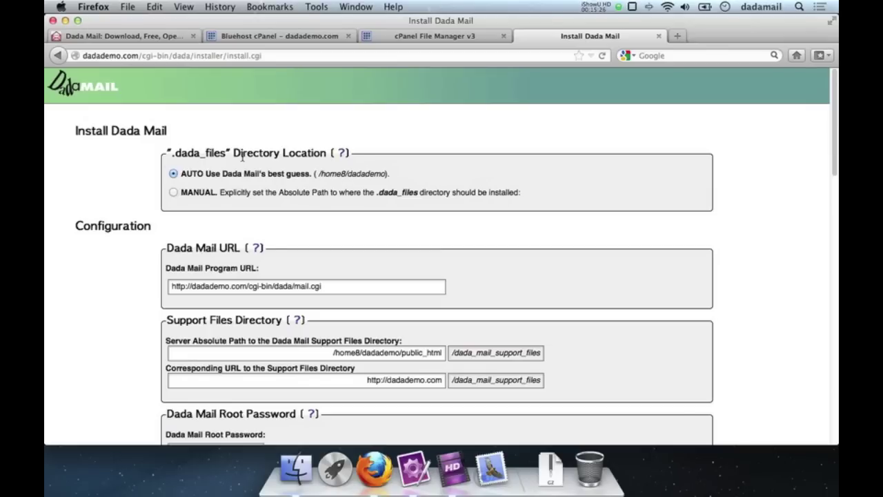
pyautogui.click(173, 193)
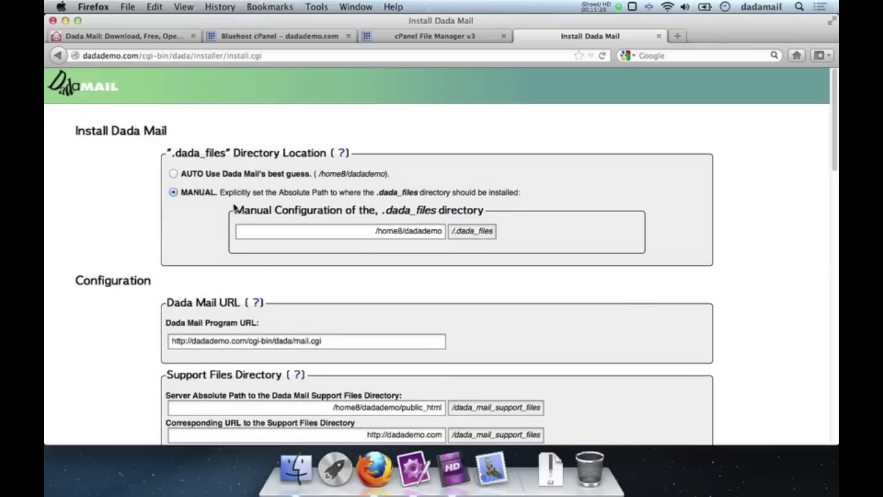
pyautogui.click(191, 176)
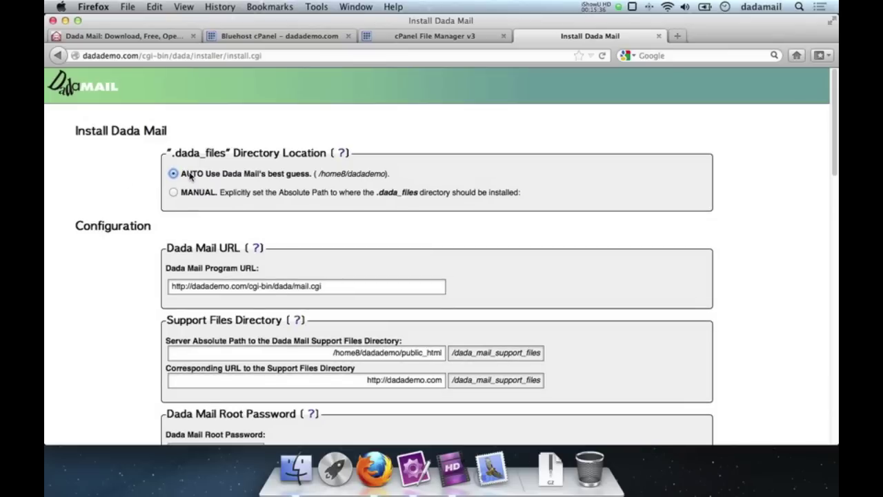
pyautogui.scroll(-2, 73, 252)
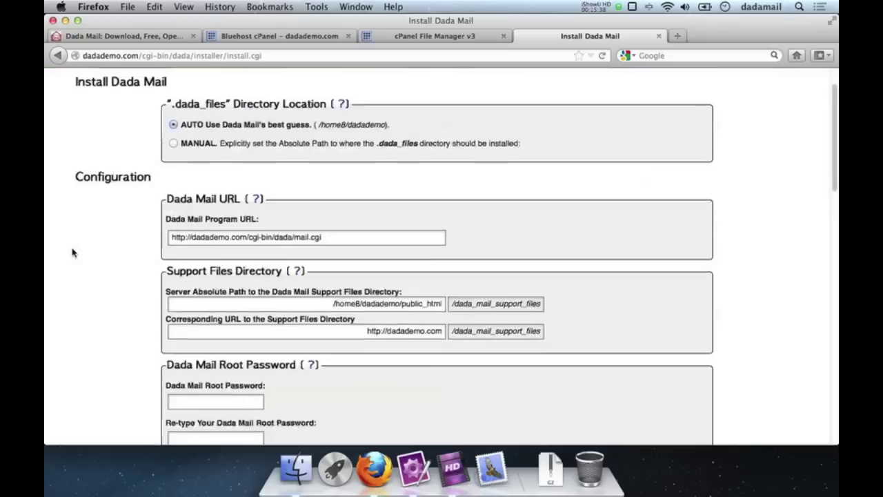
pyautogui.scroll(-4, 73, 253)
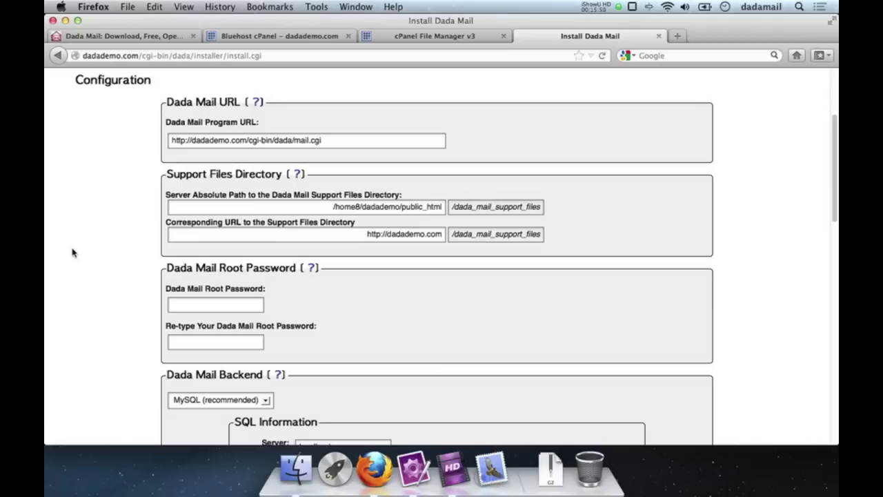
pyautogui.doubleClick(284, 140)
pyautogui.click(297, 140)
pyautogui.doubleClick(298, 140)
pyautogui.scroll(-3, 103, 245)
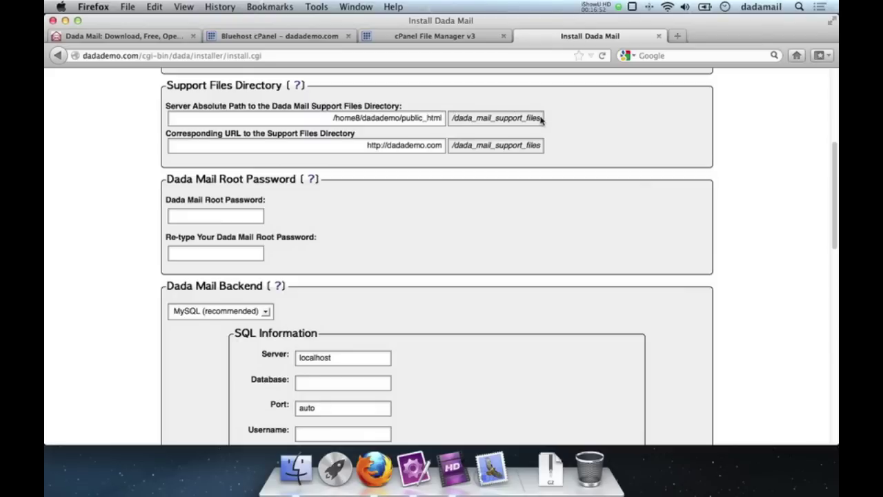
pyautogui.tripleClick(353, 144)
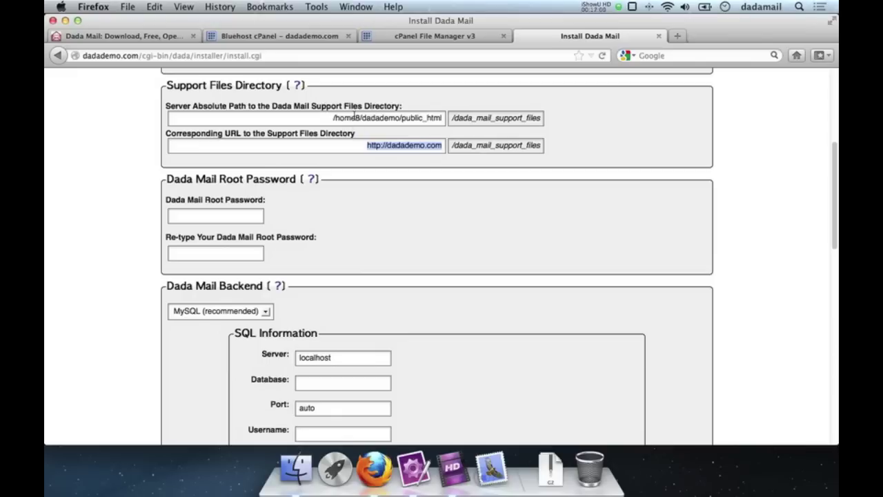
pyautogui.click(425, 117)
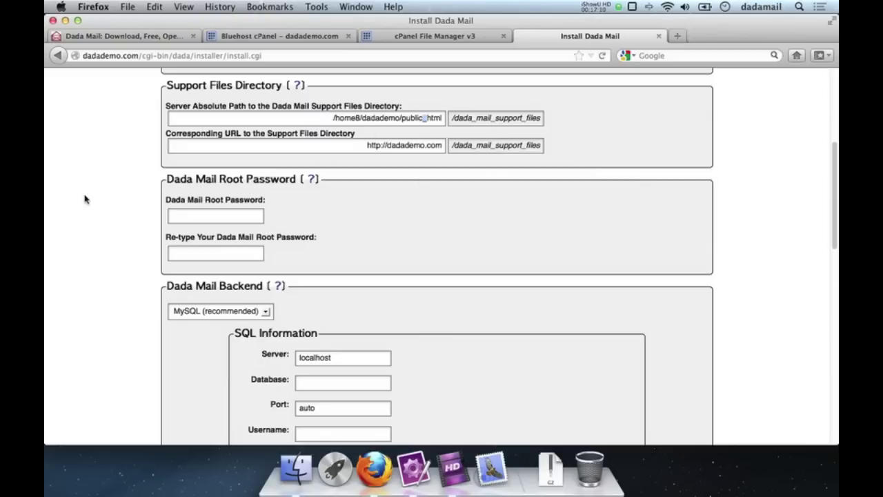
pyautogui.scroll(-3, 85, 199)
pyautogui.scroll(1, 85, 199)
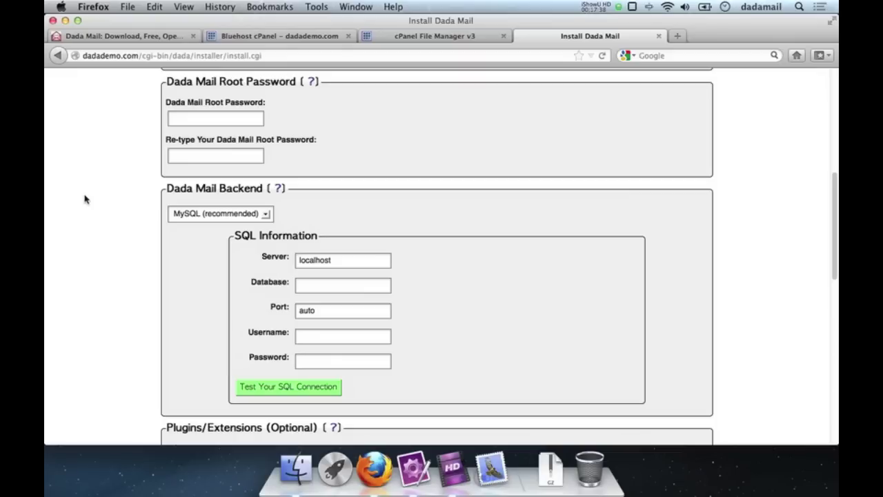
# Step: Enter the Dada Mail root password in both fields, clearing and retyping the mismatched confirmation
pyautogui.click(213, 120)
pyautogui.write('dada')
pyautogui.click(215, 155)
pyautogui.write('dadadadadadadada')
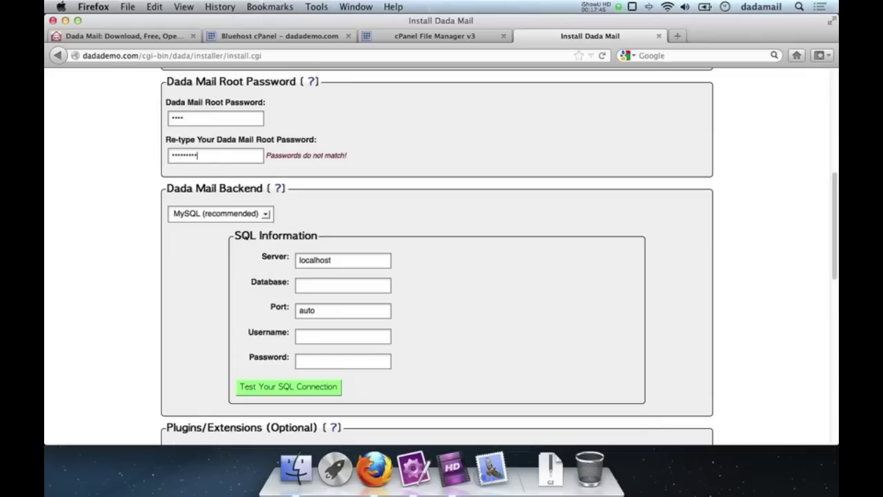
pyautogui.press('super+a')
pyautogui.press('BackSpace')
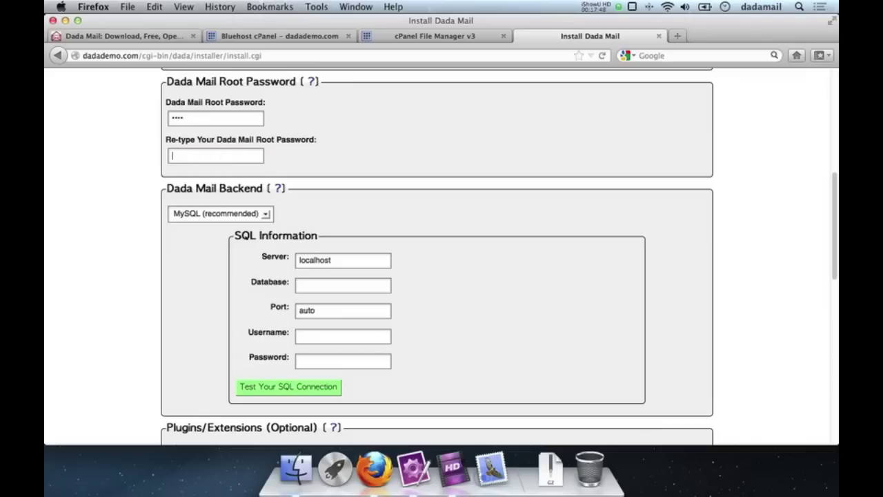
pyautogui.write('dada')
pyautogui.scroll(-3, 98, 233)
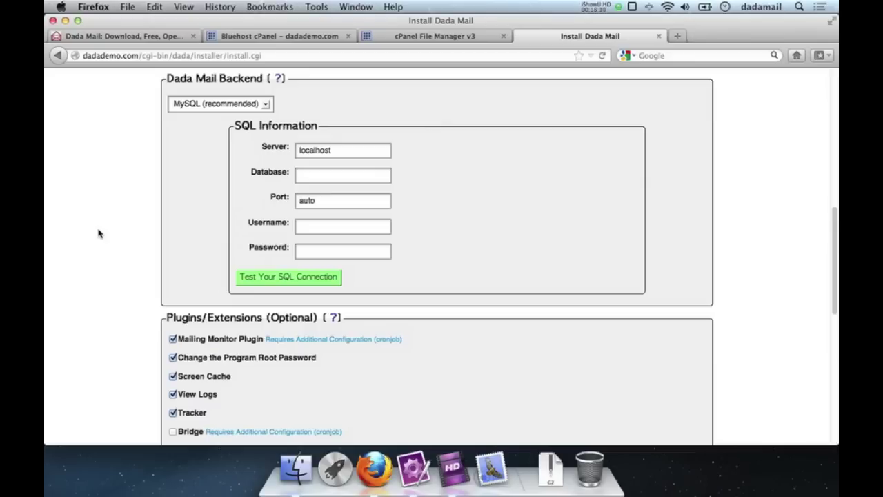
pyautogui.click(190, 108)
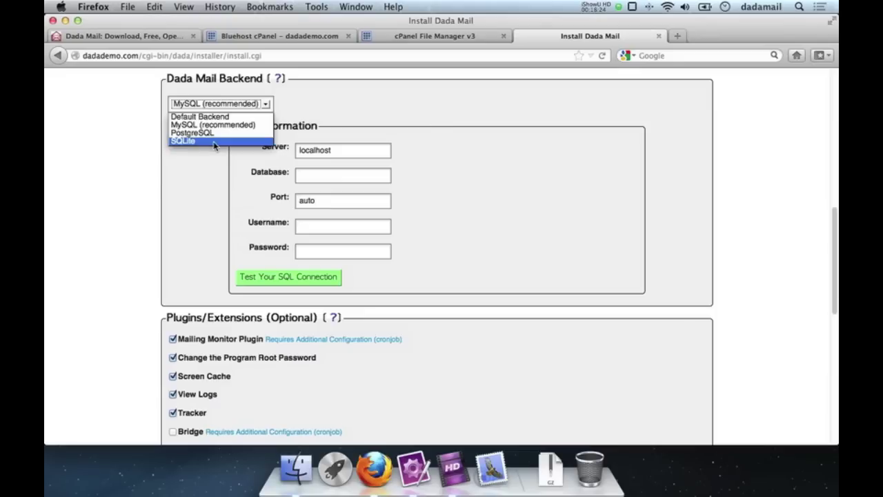
pyautogui.click(337, 117)
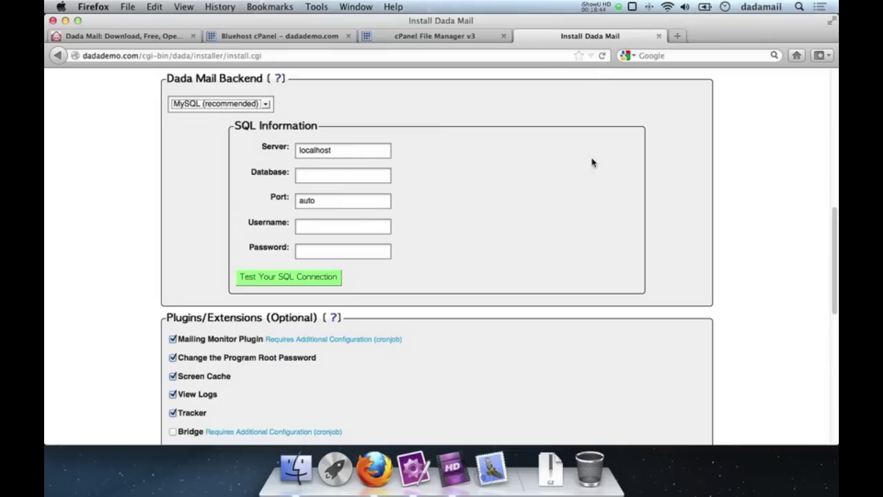
# Step: Back in Bluehost cPanel, replace the Find filter with MySQL to show the Databases tools
pyautogui.click(265, 33)
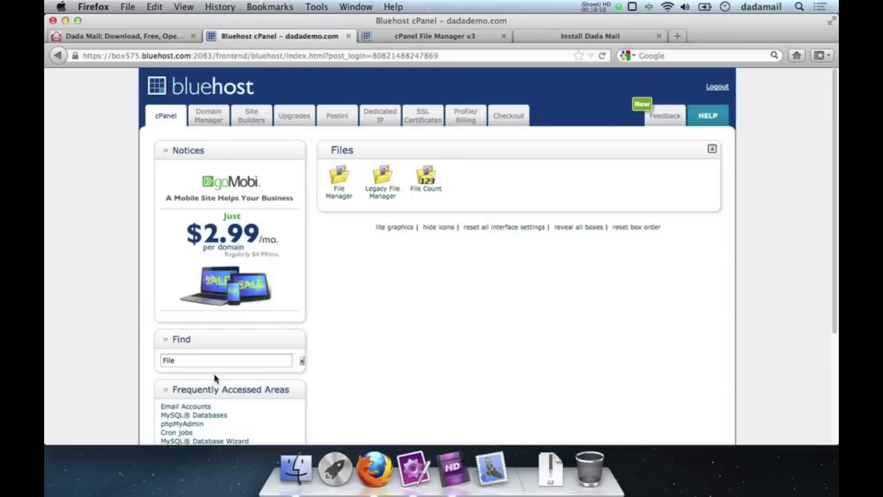
pyautogui.doubleClick(197, 361)
pyautogui.press('BackSpace')
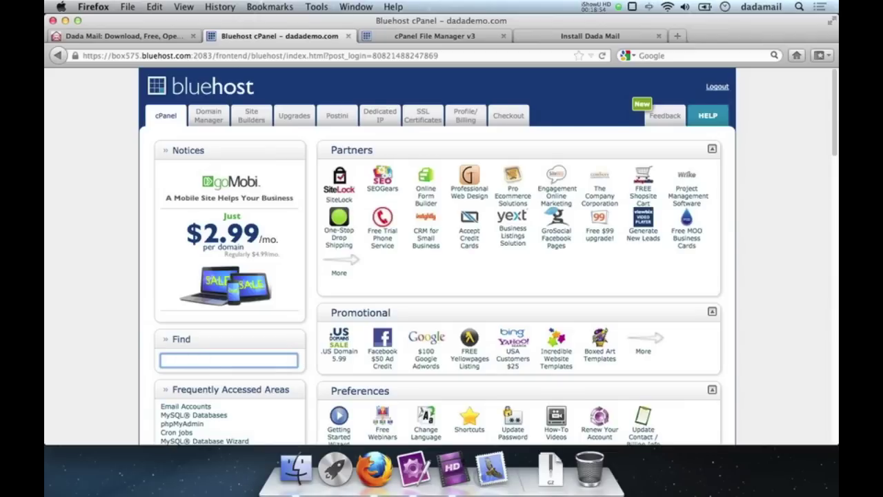
pyautogui.write('MySQL')
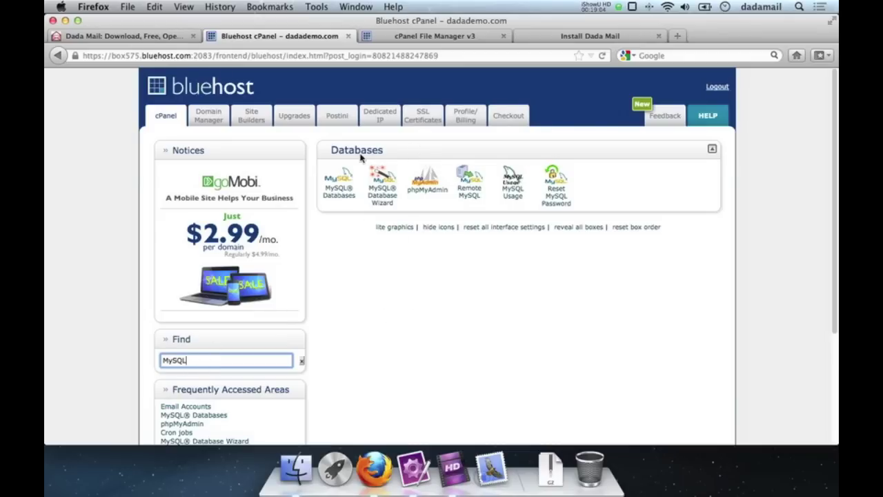
# Step: Create the database dadademo_dm with the MySQL Database Wizard, entering dm as its name
pyautogui.click(389, 194)
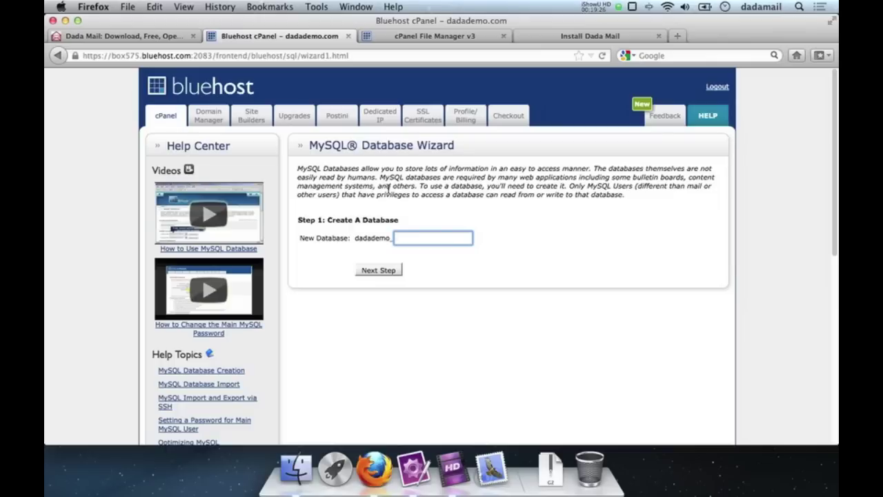
pyautogui.write('dm')
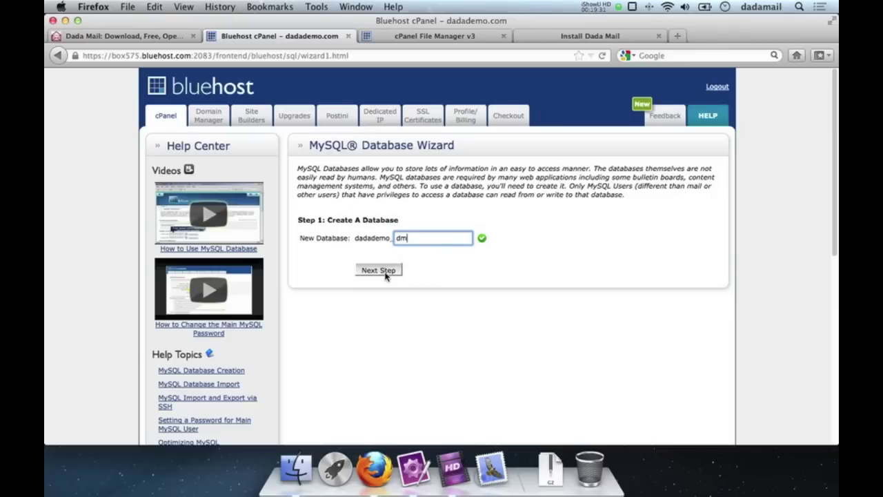
pyautogui.click(383, 271)
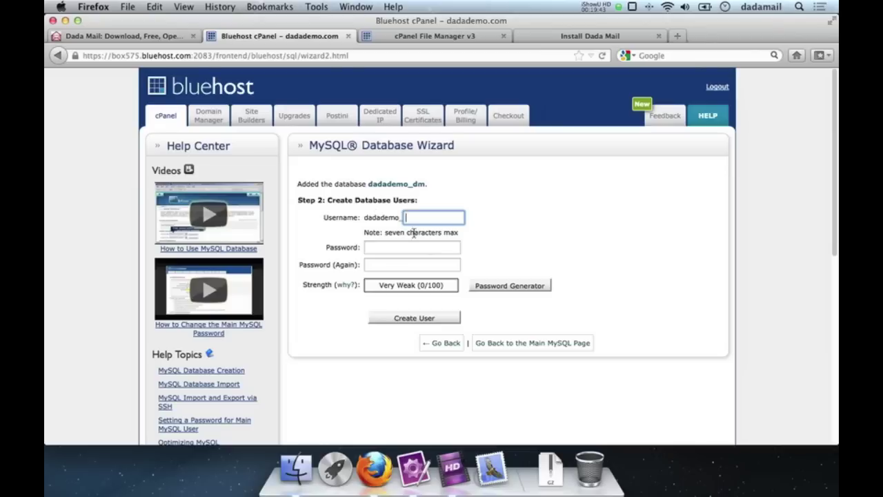
# Step: Set username dm and fill both password fields with a Very Strong generated password
pyautogui.write('dm')
pyautogui.click(555, 249)
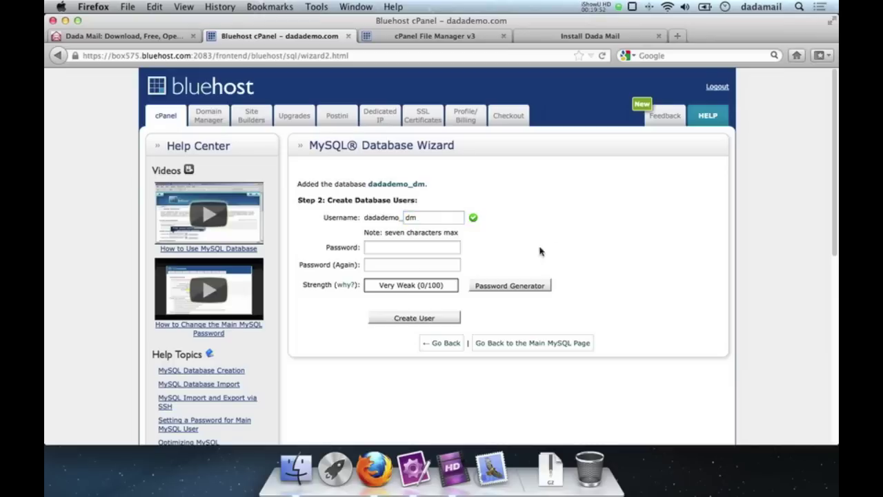
pyautogui.click(493, 284)
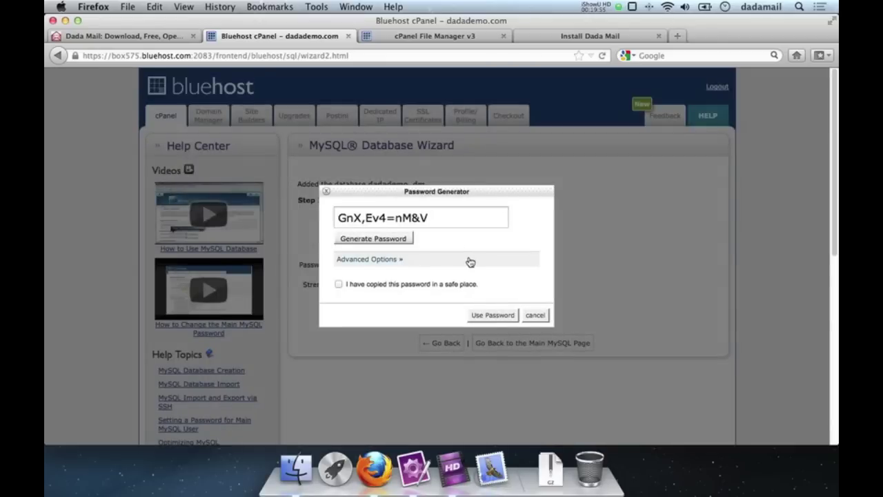
pyautogui.click(456, 220)
pyautogui.press('super+c')
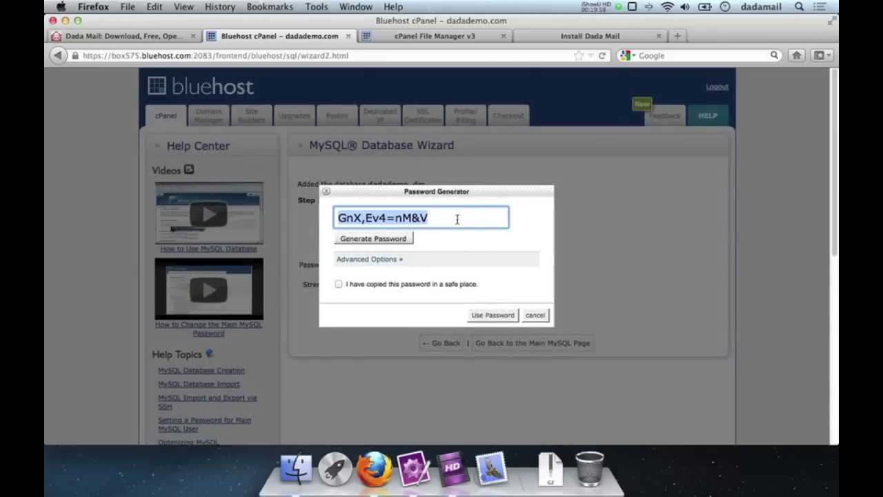
pyautogui.click(360, 286)
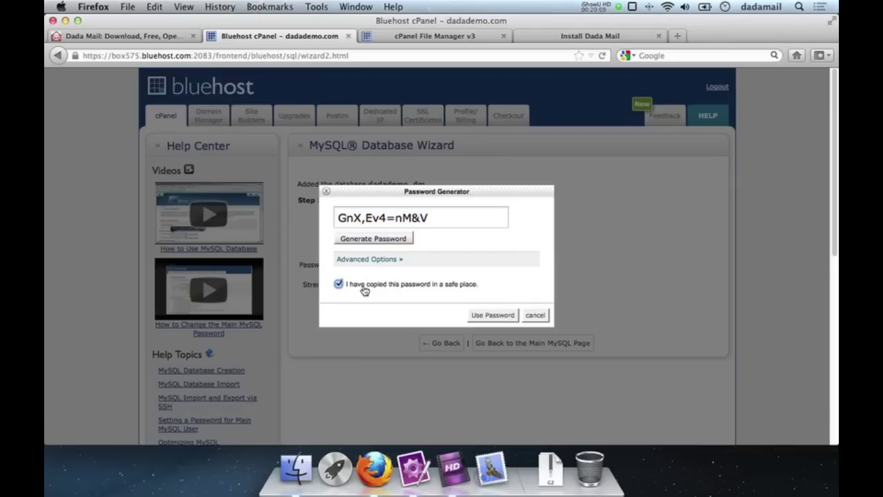
pyautogui.click(493, 315)
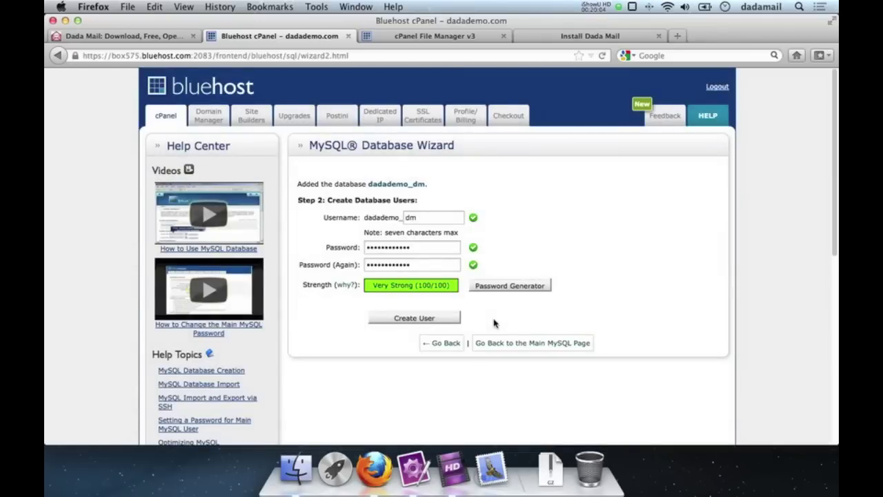
# Step: Paste the generated database password into a new TextMate note
pyautogui.click(416, 459)
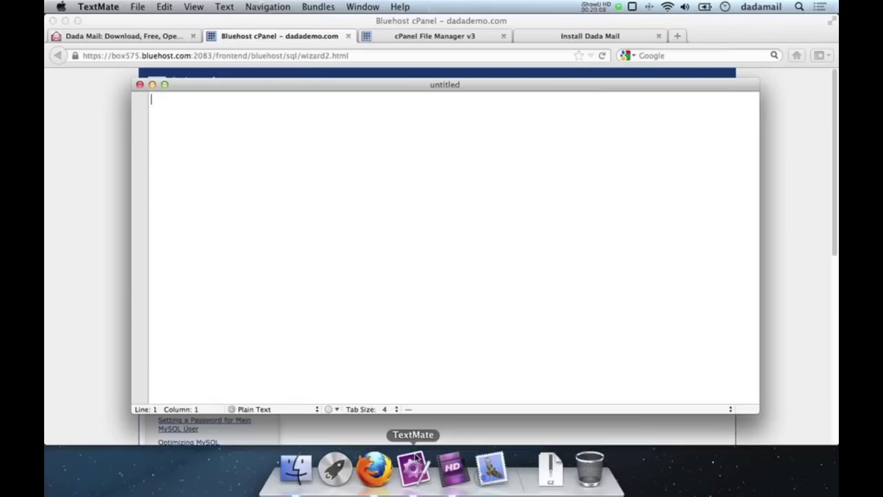
pyautogui.press('Return')
pyautogui.press('Return')
pyautogui.press('Return')
pyautogui.press('Return')
pyautogui.press('super+v')
pyautogui.press('Return')
pyautogui.press('Up')
pyautogui.press('Up')
pyautogui.press('Up')
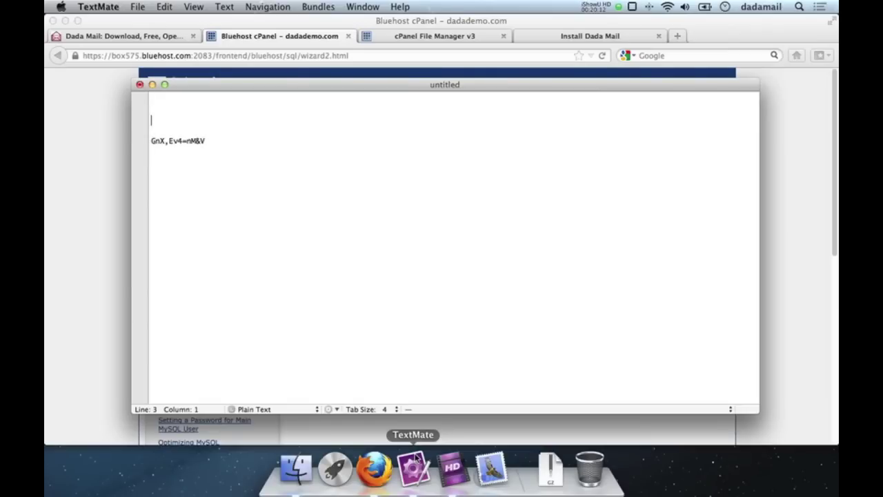
# Step: Create the database user dadademo_dm and decline Firefox's offer to remember the password
pyautogui.click(108, 285)
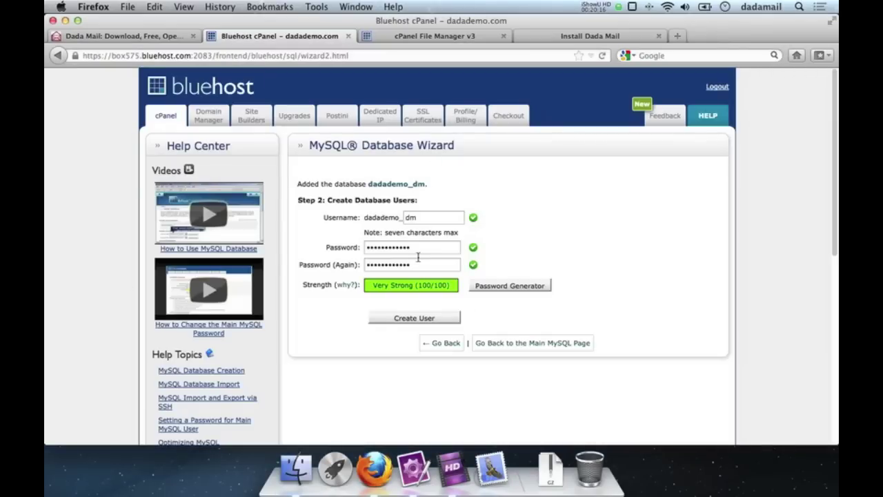
pyautogui.click(388, 319)
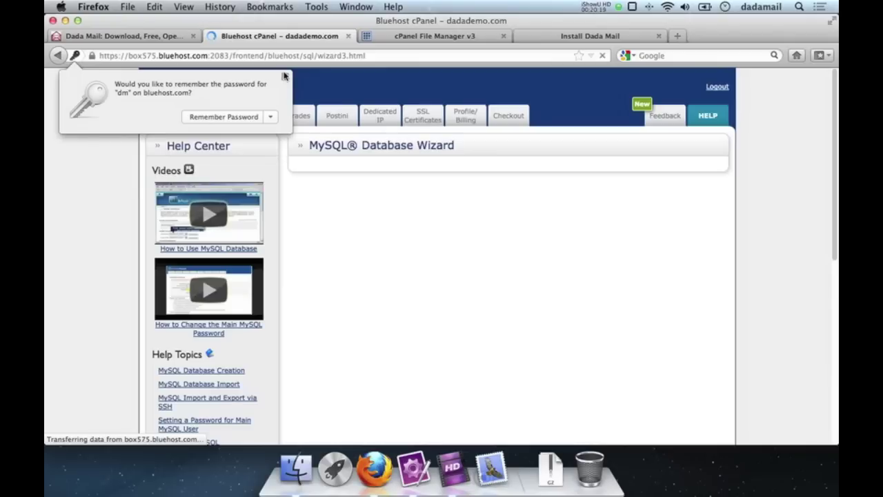
pyautogui.click(283, 76)
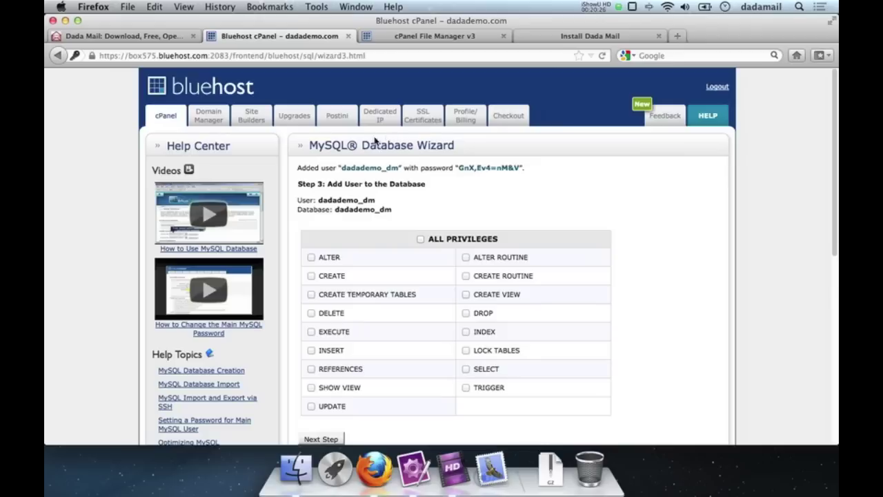
# Step: Copy dadademo_dm into the TextMate note twice, above the saved password
pyautogui.moveTo(398, 167); pyautogui.dragTo(340, 168)
pyautogui.press('super+c')
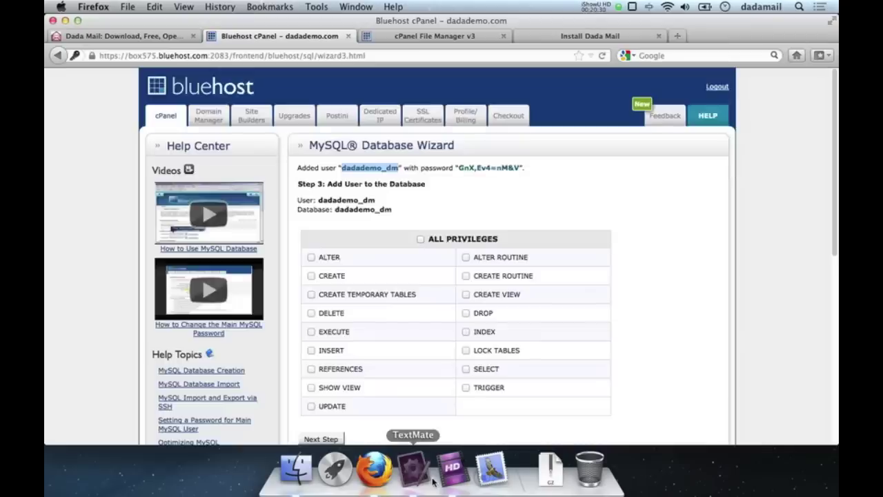
pyautogui.click(413, 469)
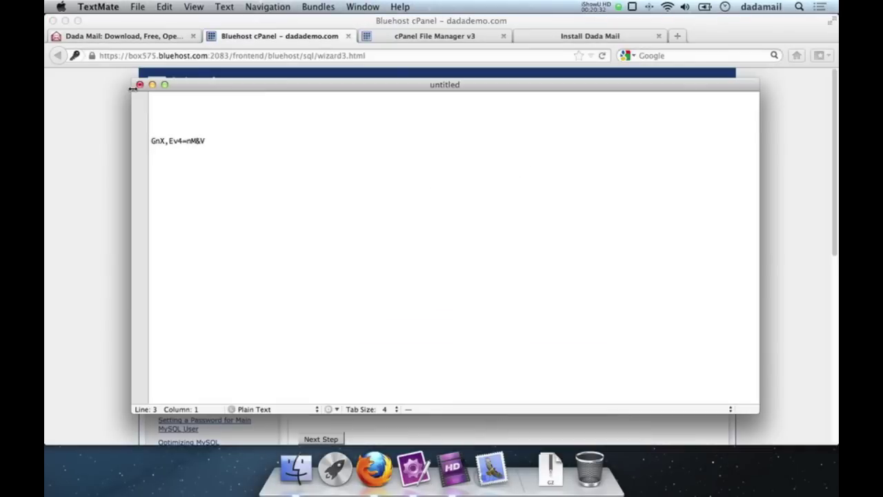
pyautogui.press('super+v')
pyautogui.press('Up')
pyautogui.press('Up')
pyautogui.press('Return')
pyautogui.press('super+v')
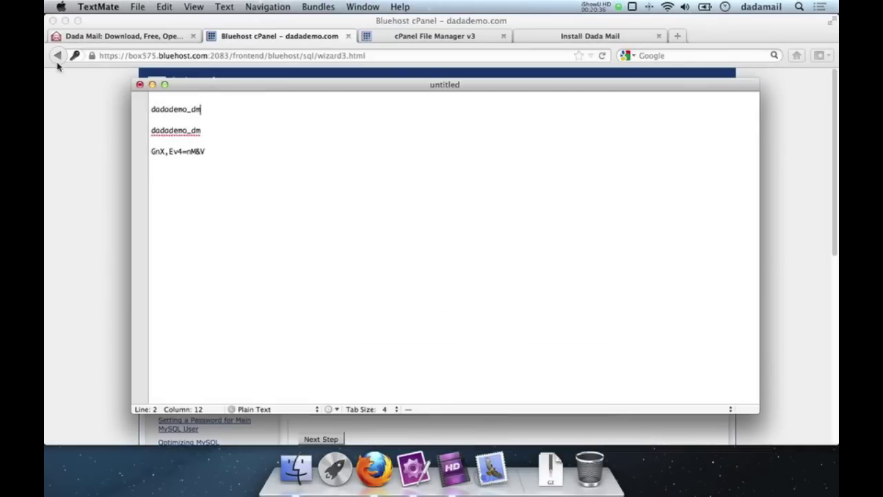
# Step: Check the saved name and password lines, then return to the wizard's Step 3 privileges page
pyautogui.click(156, 109)
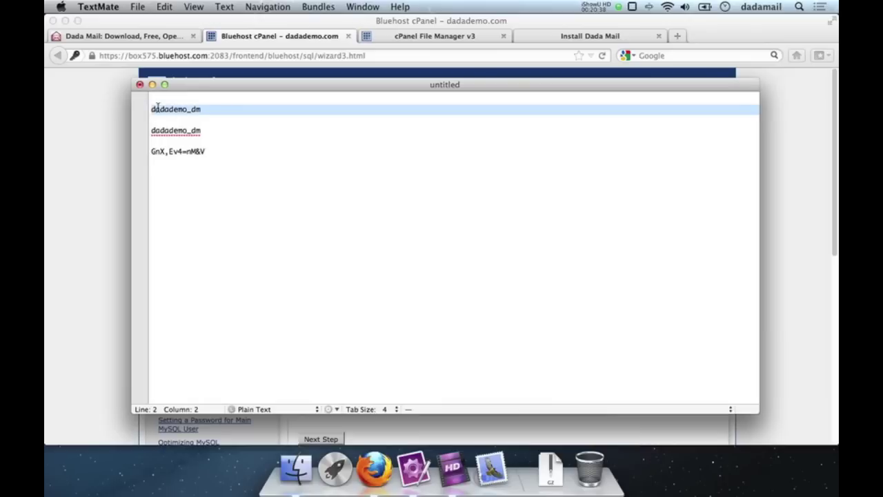
pyautogui.doubleClick(185, 135)
pyautogui.click(203, 151)
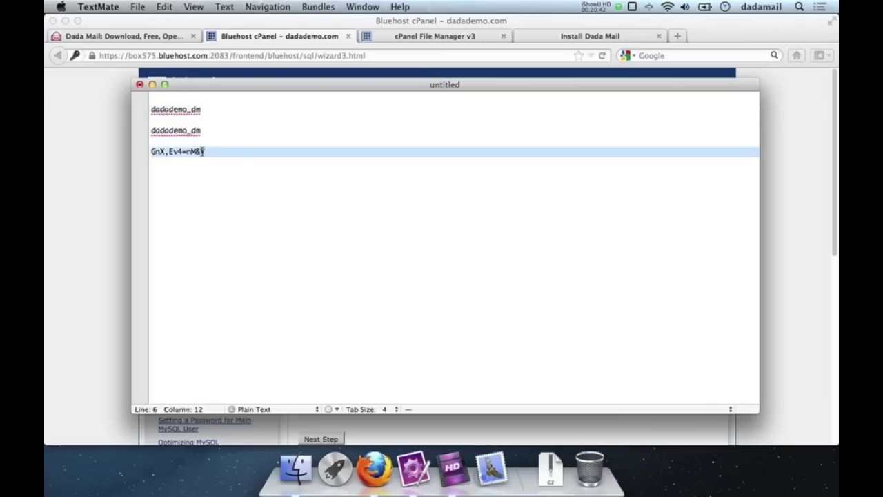
pyautogui.click(89, 172)
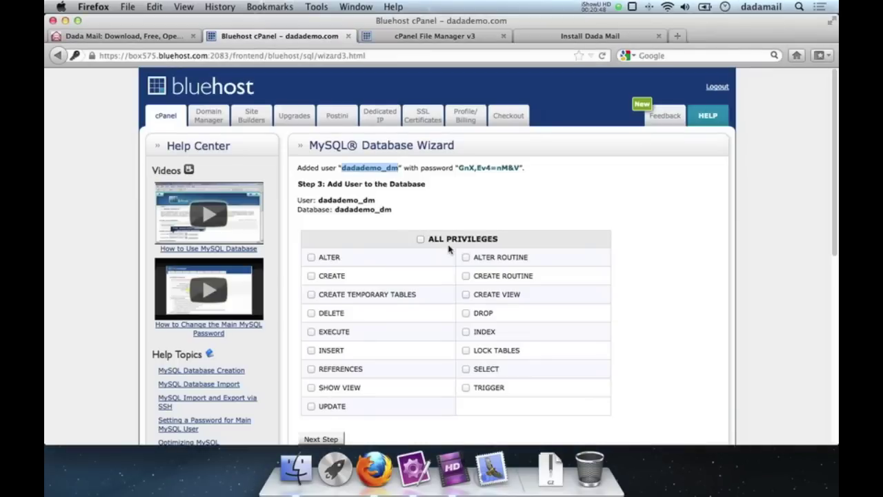
# Step: Grant dadademo_dm ALL PRIVILEGES on database dadademo_dm and advance to Step 4
pyautogui.scroll(-5, 577, 273)
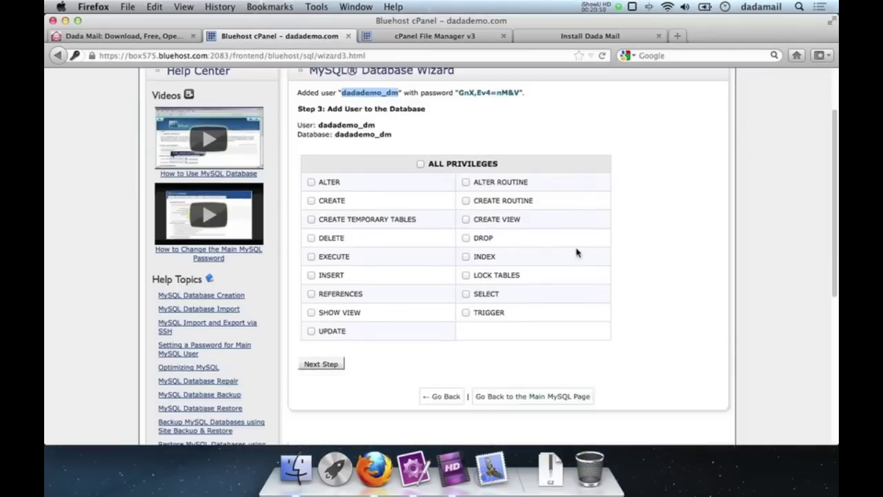
pyautogui.scroll(1, 577, 252)
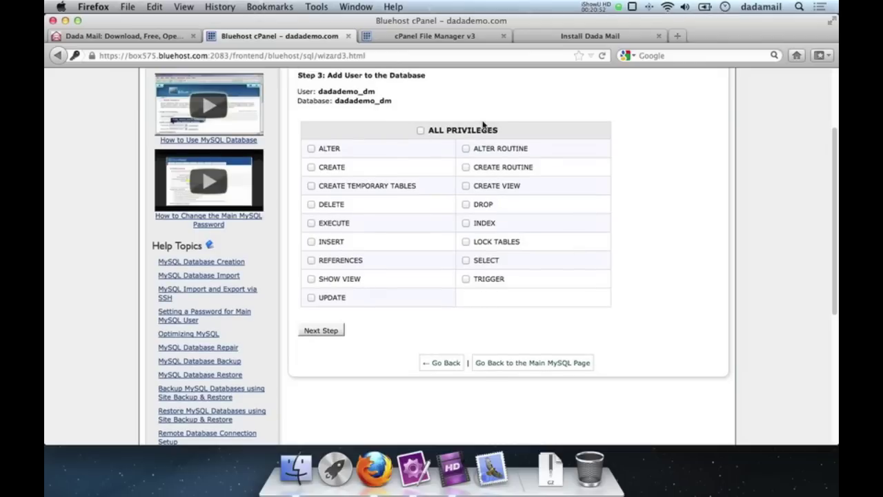
pyautogui.click(455, 132)
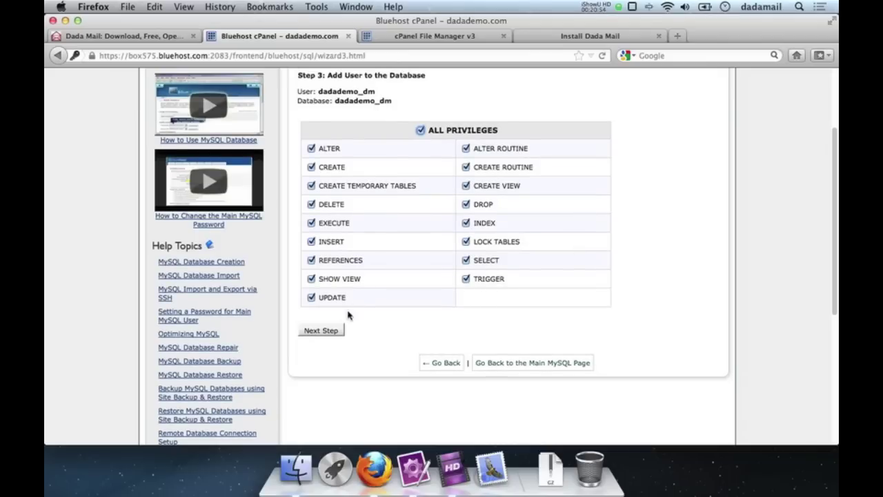
pyautogui.click(323, 331)
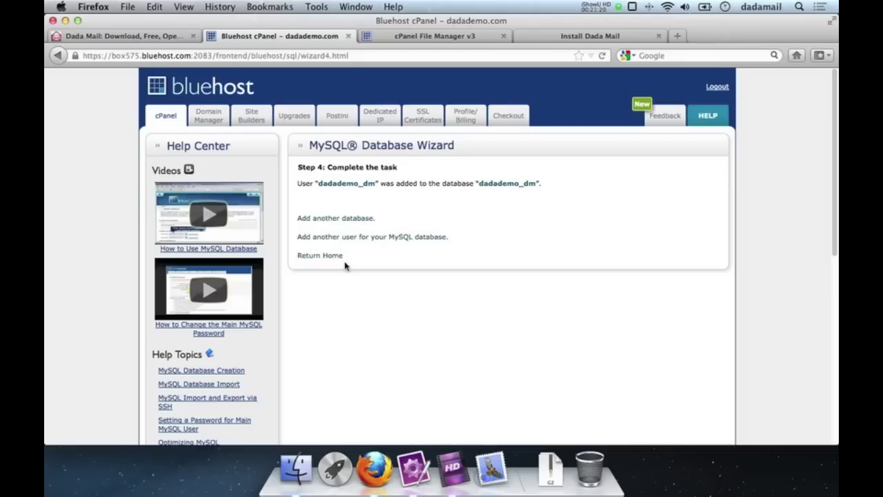
# Step: Paste dadademo_dm from the notes into the installer's Database and Username fields
pyautogui.click(536, 41)
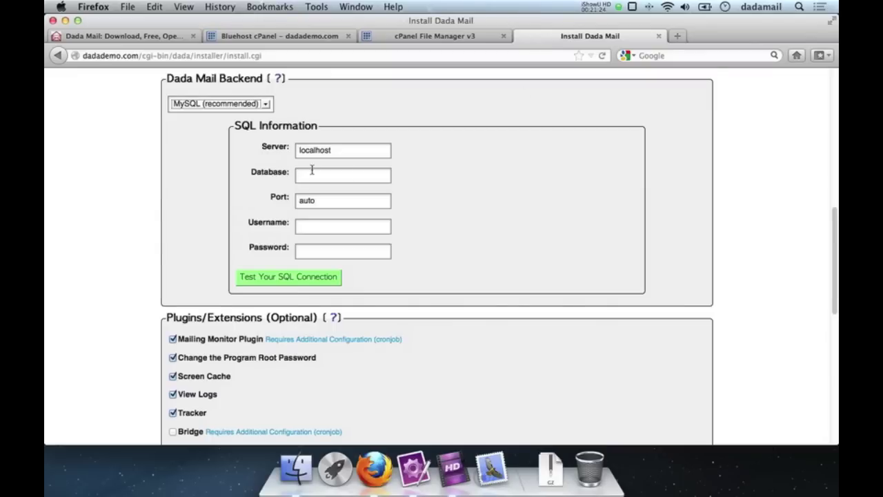
pyautogui.click(414, 469)
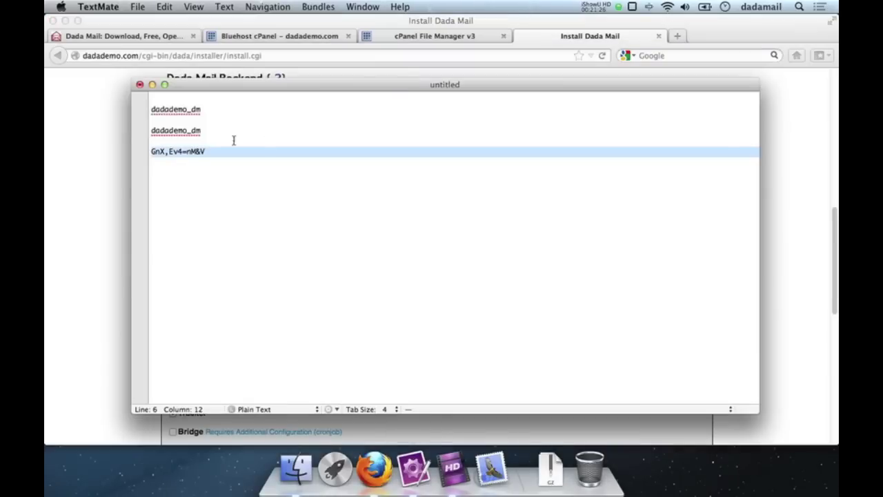
pyautogui.doubleClick(189, 115)
pyautogui.press('super+c')
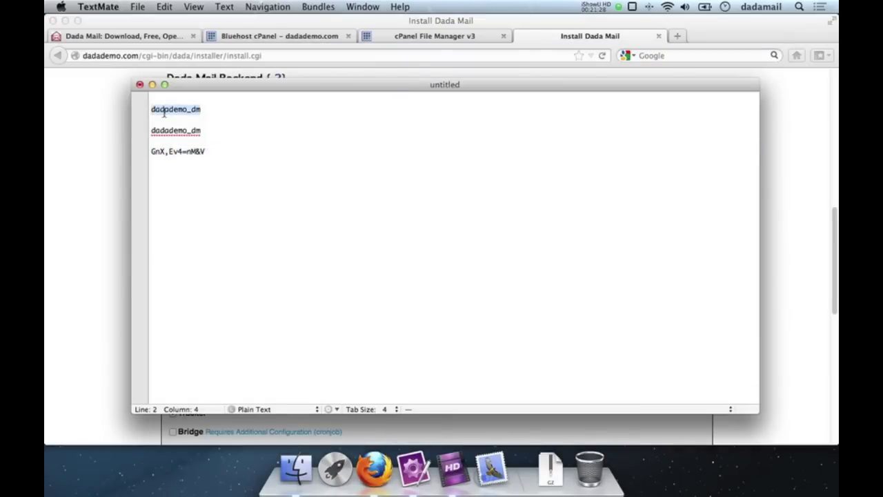
pyautogui.click(96, 171)
pyautogui.click(314, 175)
pyautogui.press('super+v')
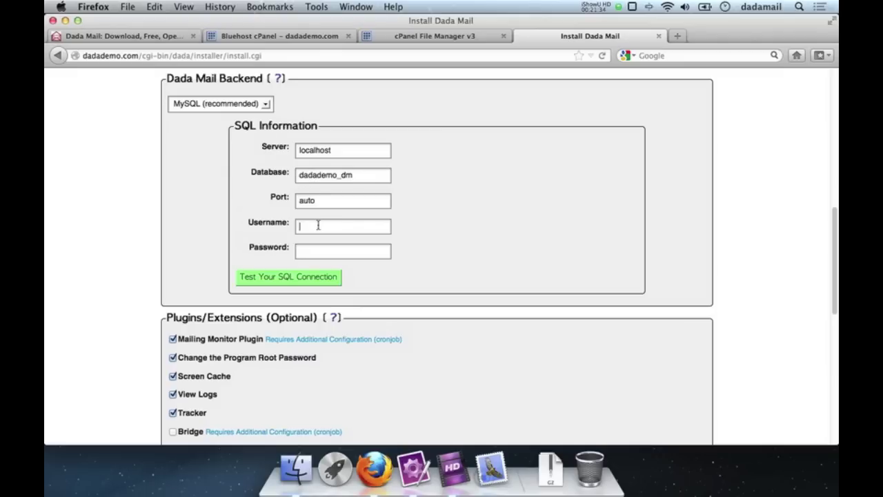
pyautogui.press('super+v')
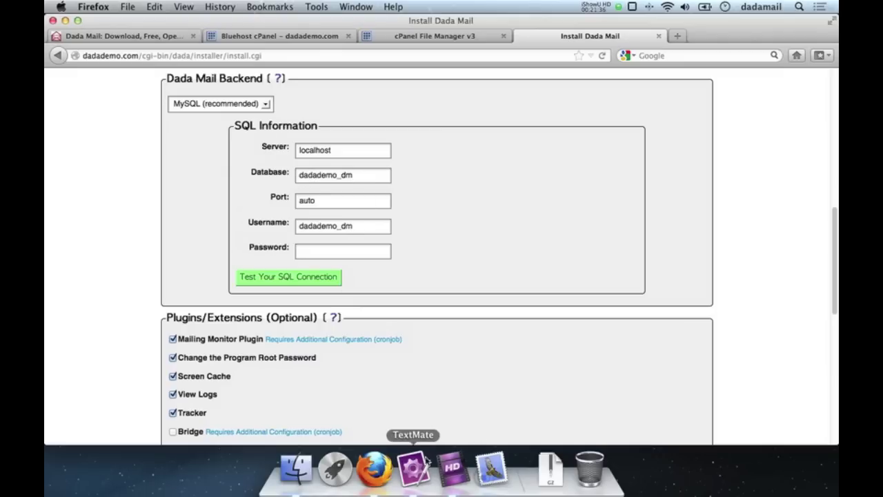
# Step: Copy the saved database password from TextMate into the installer's Password field
pyautogui.click(427, 461)
pyautogui.click(195, 160)
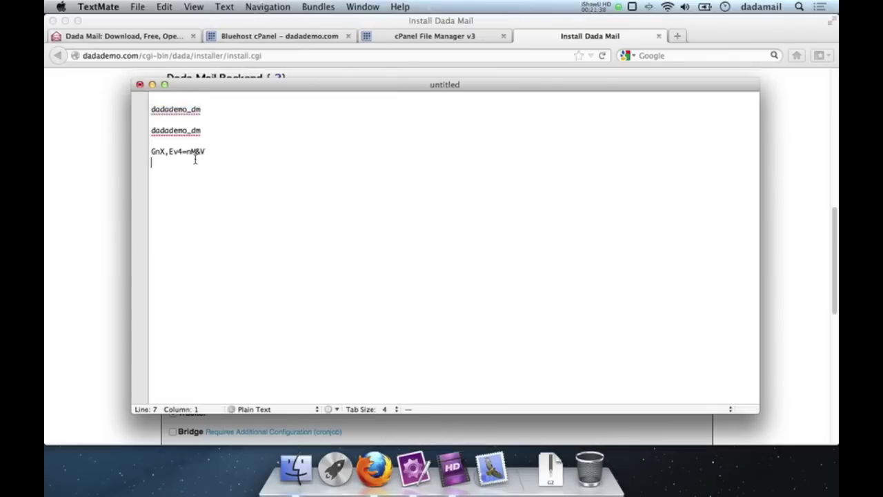
pyautogui.doubleClick(194, 156)
pyautogui.click(206, 151)
pyautogui.keyDown('shift'); pyautogui.click(151, 152); pyautogui.keyUp('shift')
pyautogui.press('super+c')
pyautogui.click(103, 150)
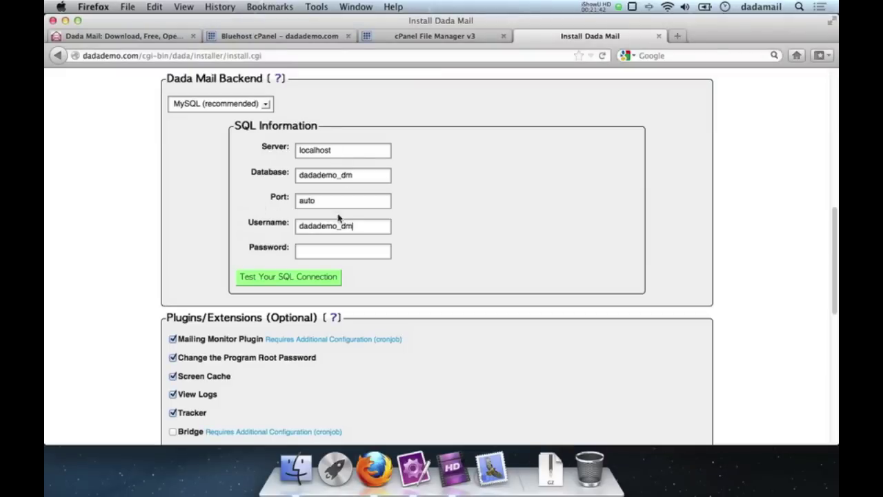
pyautogui.click(320, 252)
pyautogui.press('super+v')
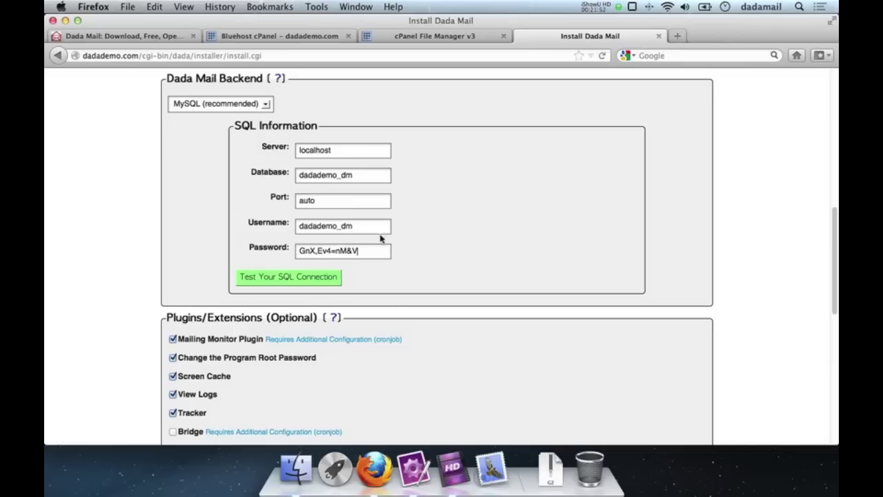
# Step: Test the SQL connection, then retest with a deliberately wrong password to get access denied
pyautogui.click(273, 275)
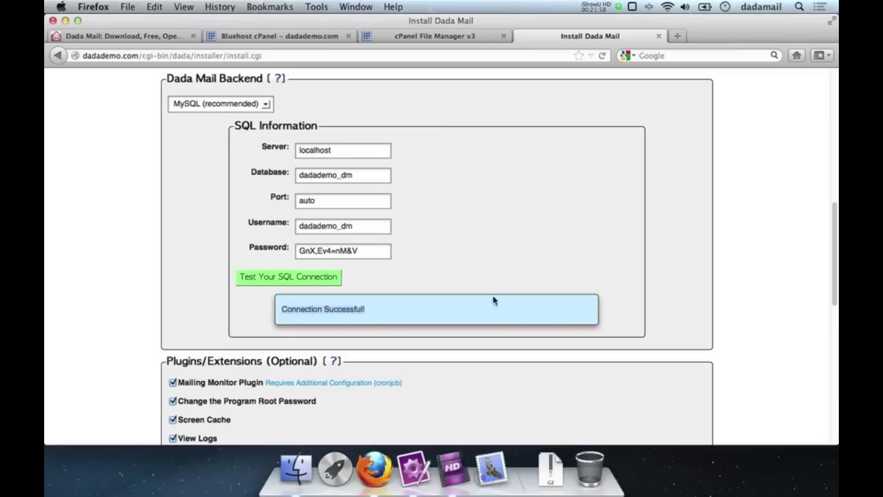
pyautogui.tripleClick(359, 251)
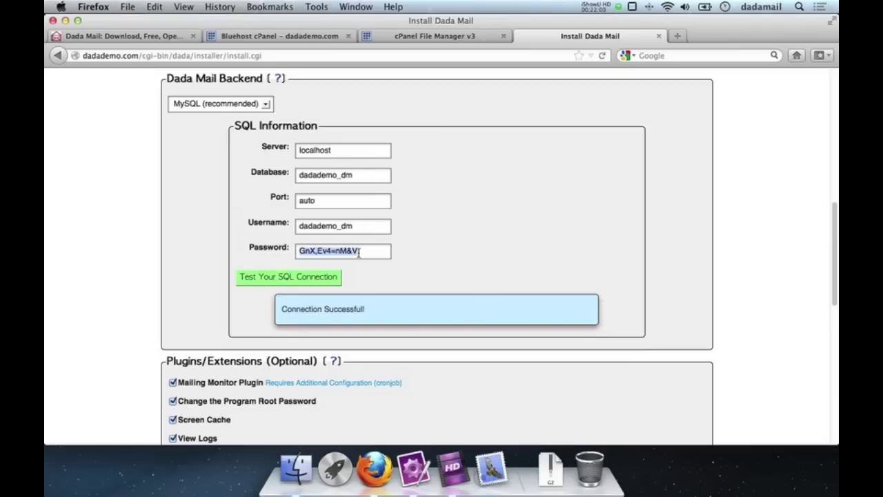
pyautogui.write('test')
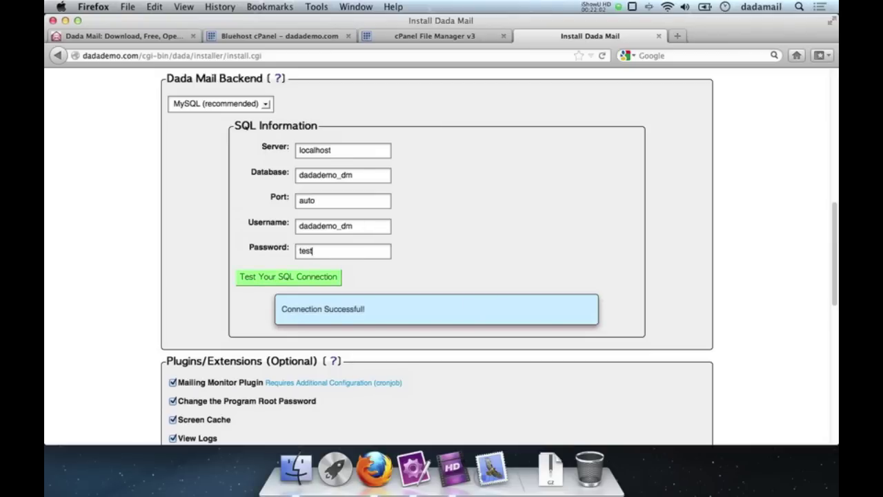
pyautogui.press('BackSpace')
pyautogui.press('BackSpace')
pyautogui.press('BackSpace')
pyautogui.press('BackSpace')
pyautogui.write('wrong')
pyautogui.click(297, 281)
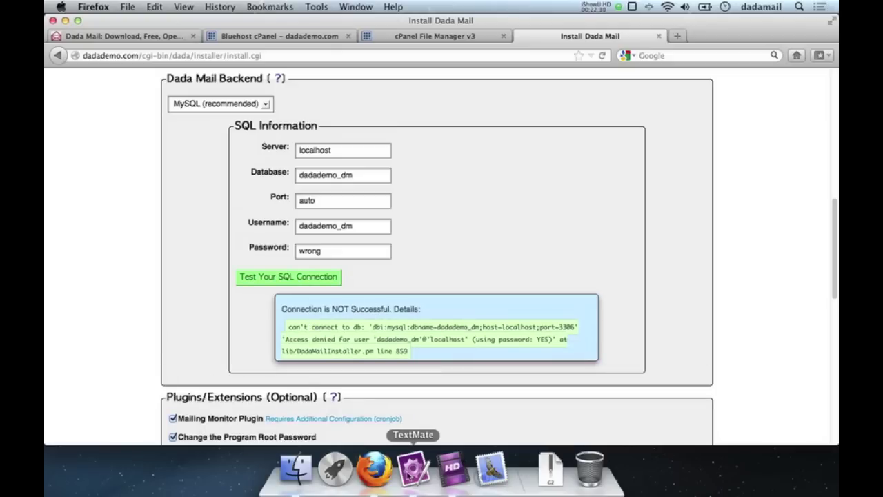
# Step: Paste the correct password back, rerun the SQL connection test, and scroll down to the Bounce Handler option
pyautogui.click(412, 469)
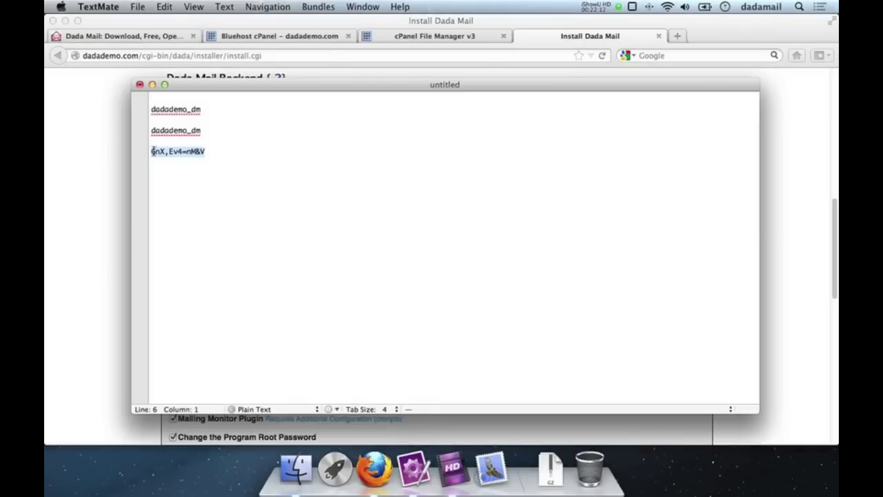
pyautogui.click(68, 167)
pyautogui.doubleClick(318, 249)
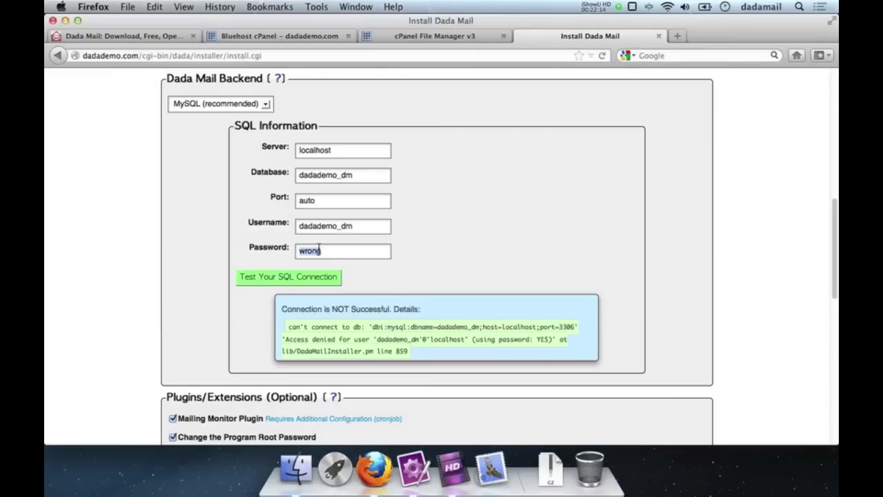
pyautogui.press('super+v')
pyautogui.click(323, 277)
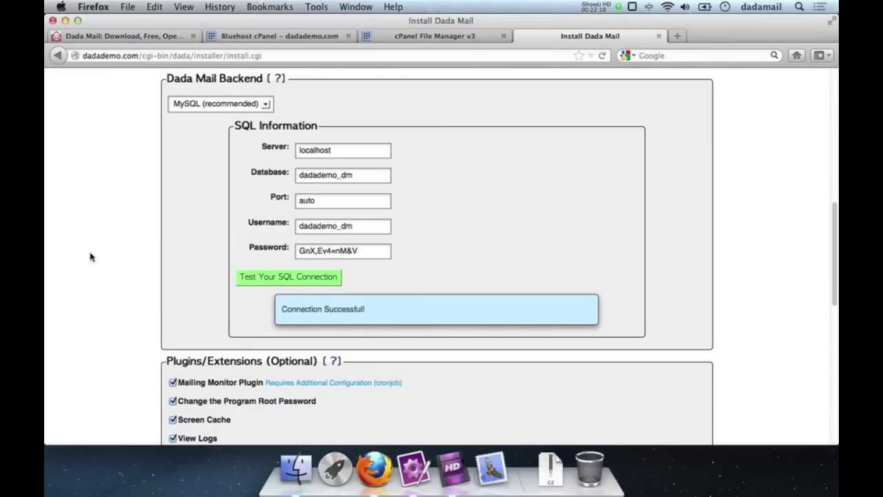
pyautogui.scroll(-5, 90, 257)
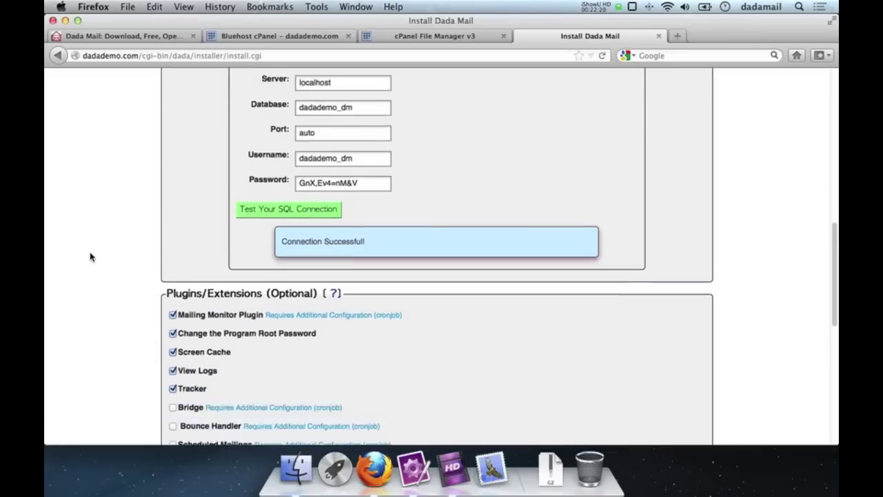
pyautogui.scroll(-5, 90, 256)
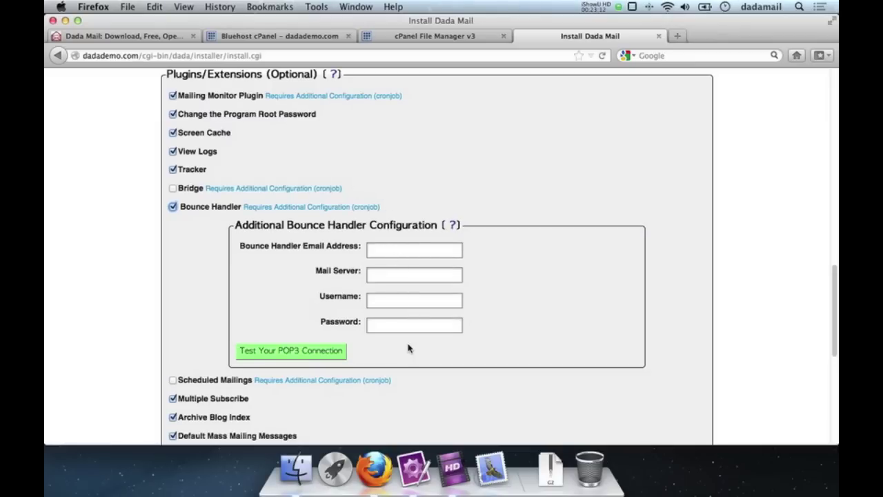
# Step: Turn off the Bounce Handler plugin and include the WYSIWYG editors (CKeditor, Tiny MCE, KCFinder)
pyautogui.click(204, 207)
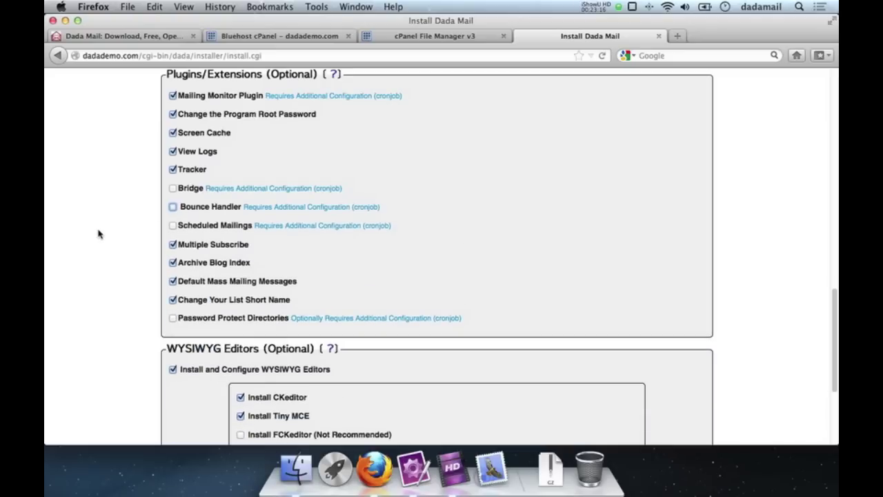
pyautogui.scroll(-5, 98, 234)
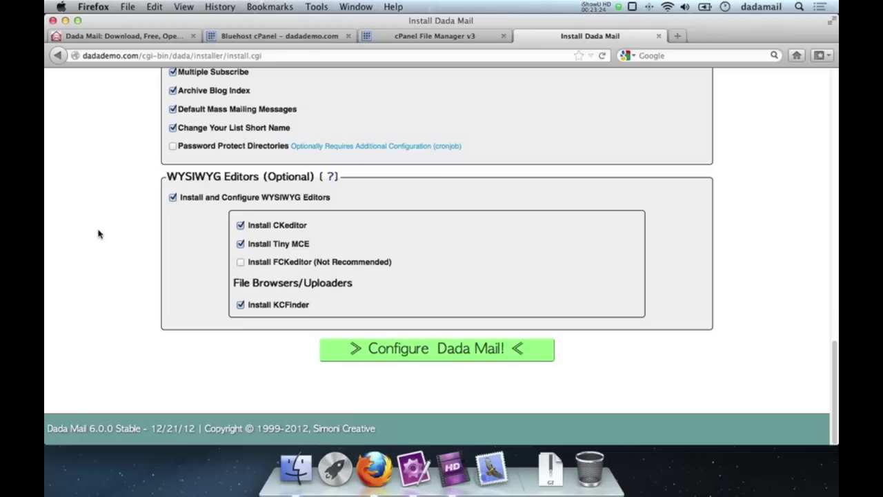
pyautogui.click(173, 198)
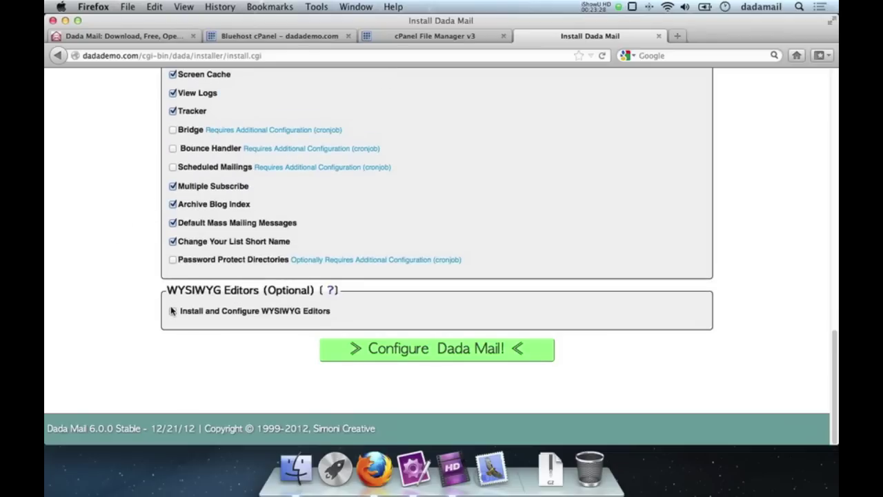
pyautogui.click(174, 312)
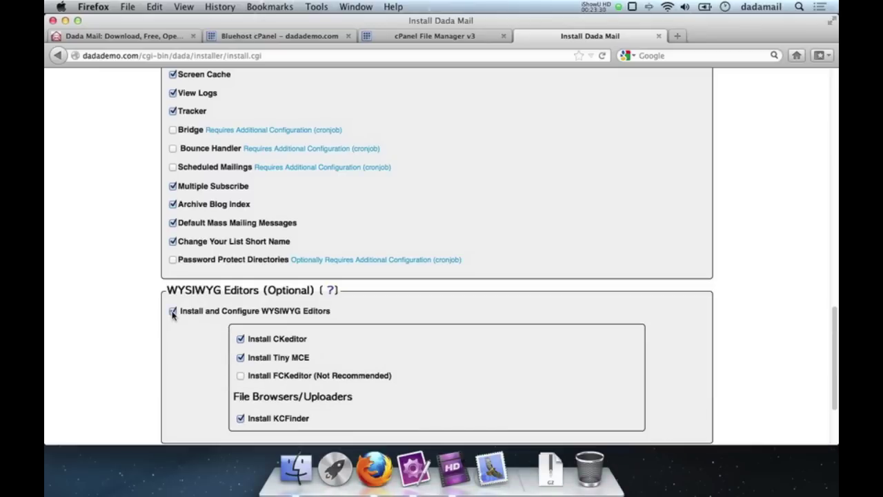
pyautogui.scroll(-3, 173, 314)
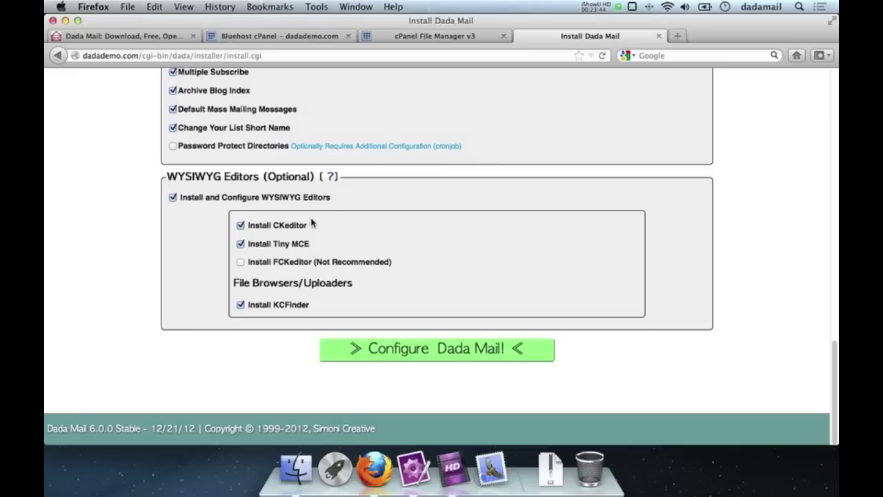
pyautogui.scroll(20, 311, 222)
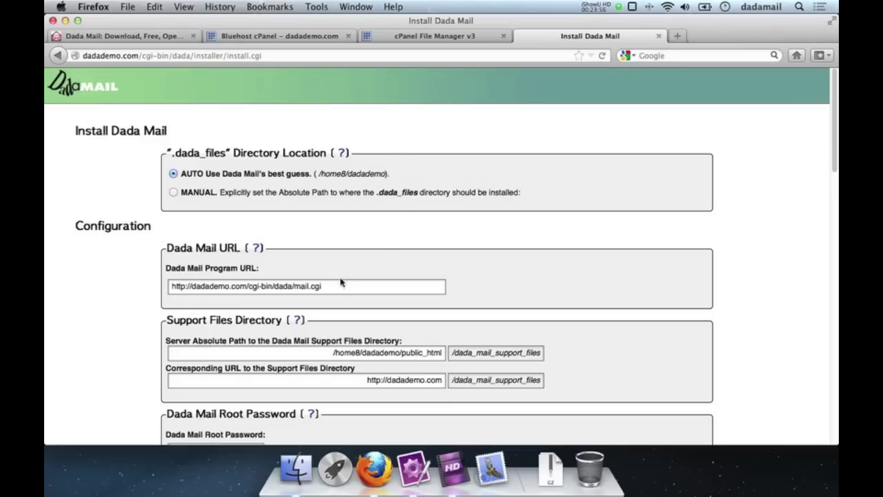
# Step: Test the MySQL connection in the Dada Mail Backend section, then scroll to Configure Dada Mail!
pyautogui.scroll(-5, 631, 253)
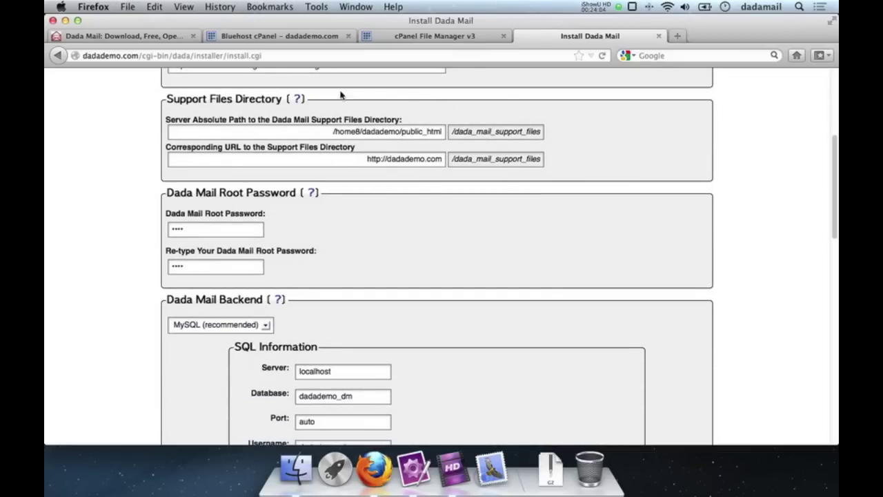
pyautogui.scroll(-3, 582, 216)
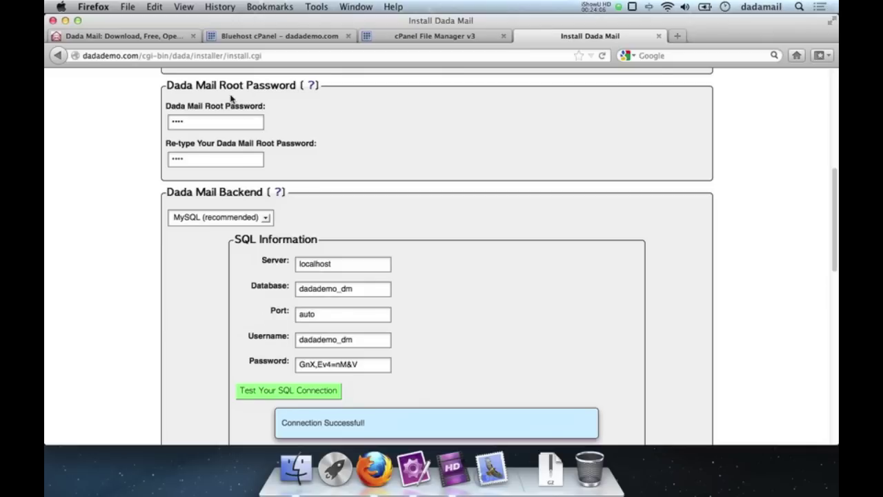
pyautogui.scroll(-3, 662, 242)
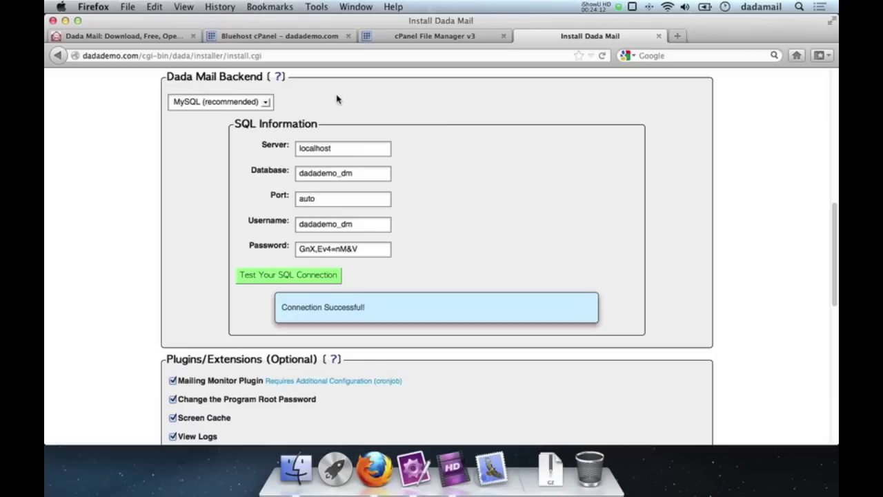
pyautogui.click(257, 278)
pyautogui.scroll(-5, 139, 283)
pyautogui.scroll(-1, 129, 242)
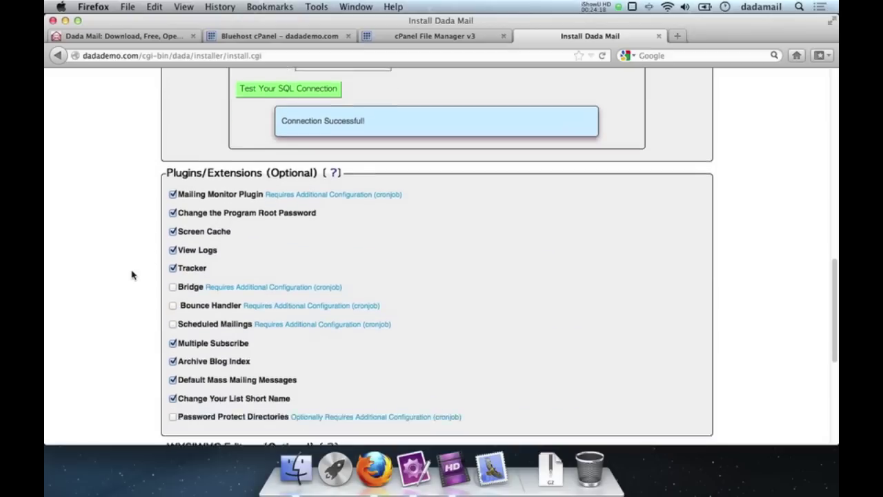
pyautogui.scroll(-3, 134, 275)
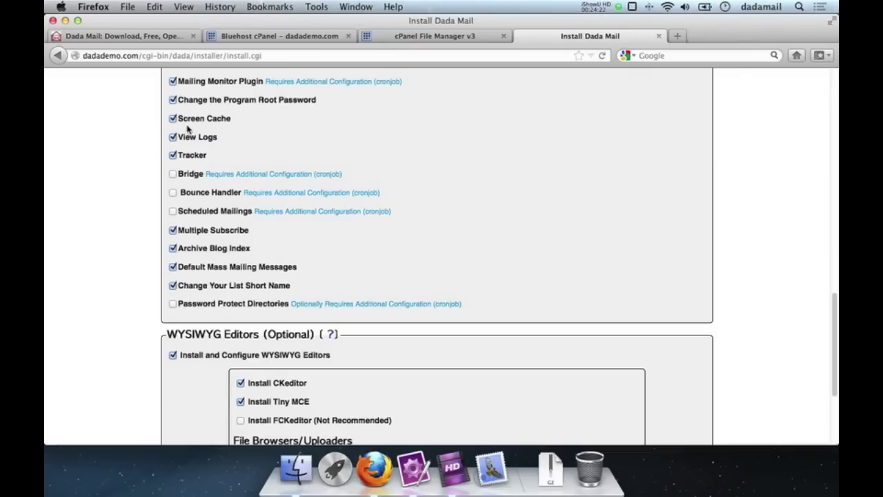
pyautogui.scroll(-4, 99, 195)
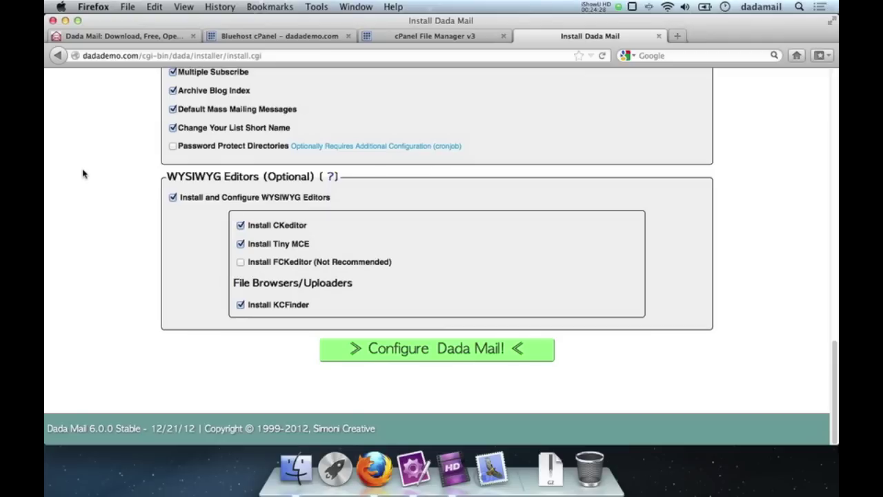
# Step: Run Configure Dada Mail!, let Firefox remember the password, and scroll to Almost Done!
pyautogui.click(407, 350)
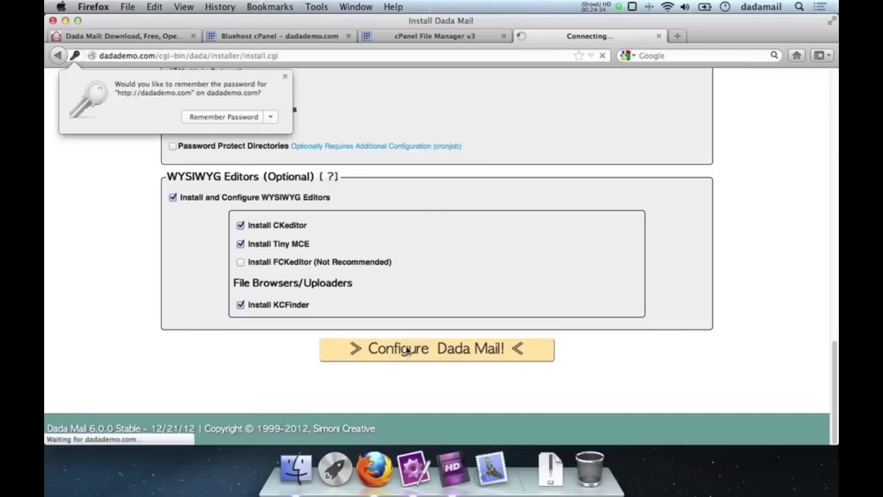
pyautogui.click(234, 118)
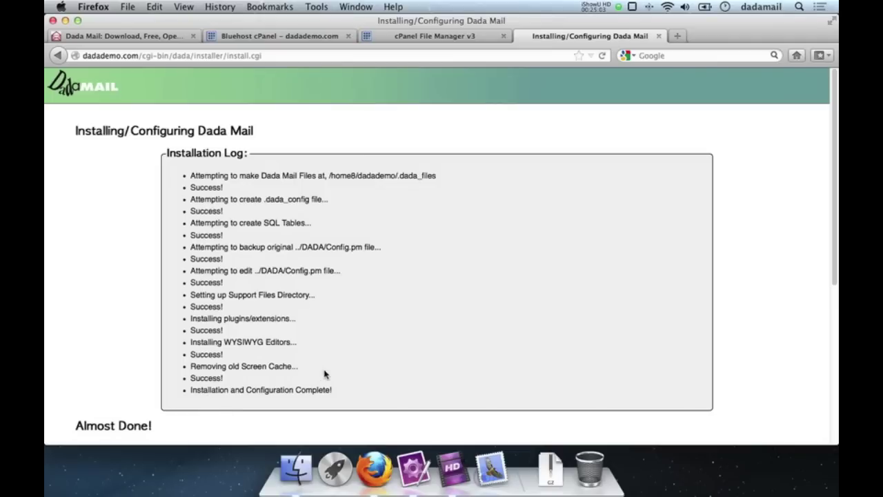
pyautogui.scroll(-5, 589, 210)
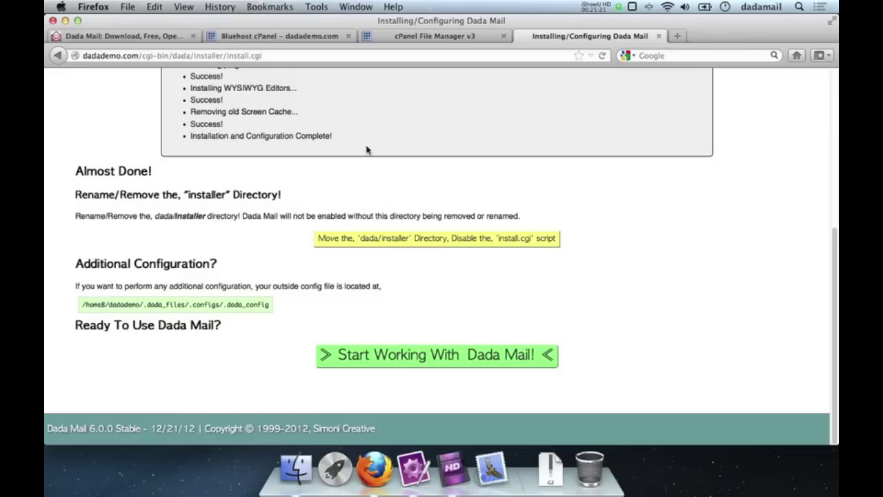
# Step: Move the dada/installer directory to disable install.cgi, and review the Move Results
pyautogui.click(340, 237)
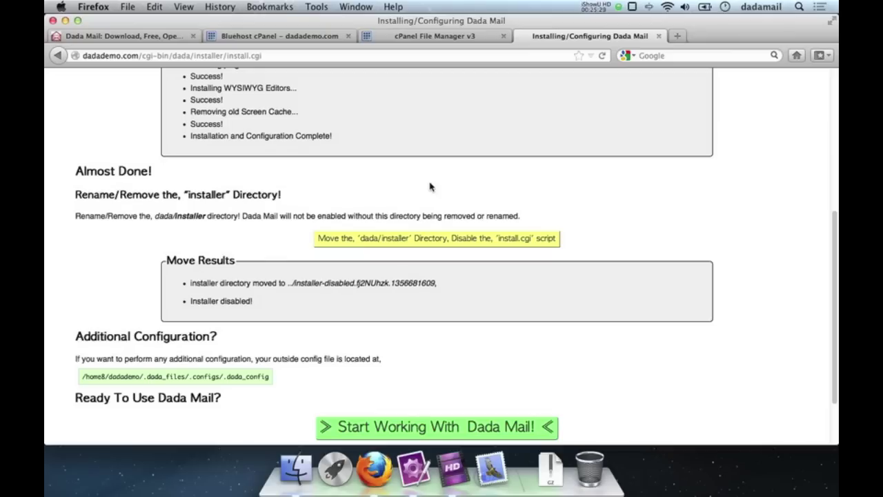
pyautogui.scroll(-3, 79, 230)
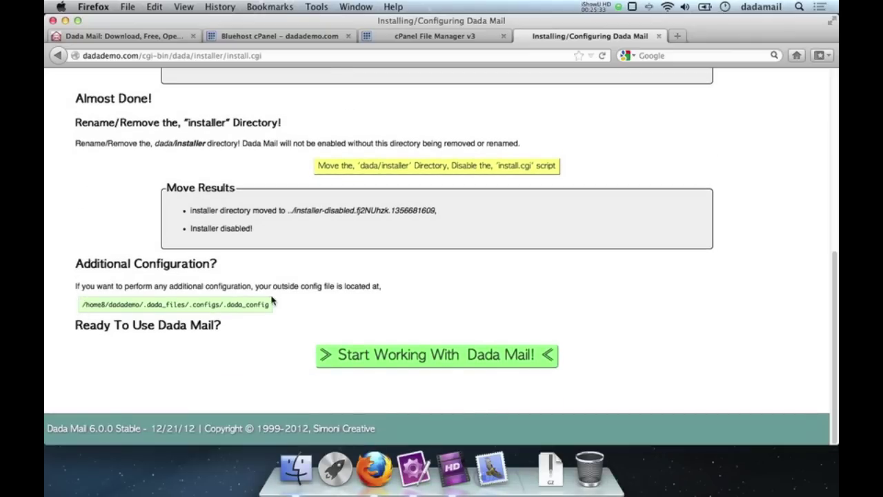
pyautogui.moveTo(274, 304); pyautogui.dragTo(250, 305)
# Step: Start working with Dada Mail and replace the prefilled value with the root password
pyautogui.click(429, 365)
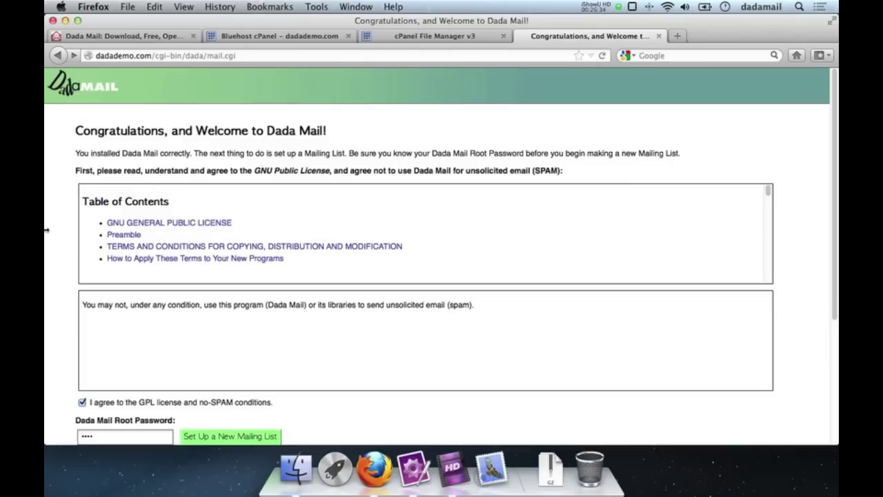
pyautogui.scroll(-5, 46, 231)
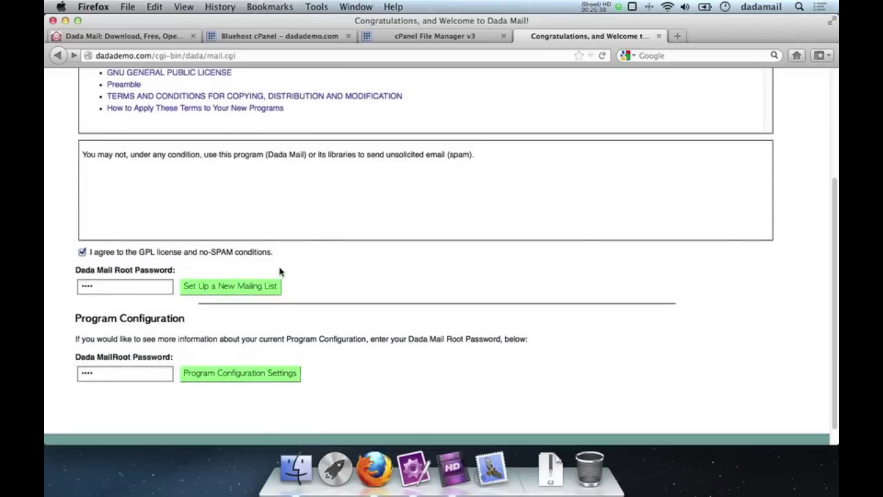
pyautogui.doubleClick(127, 289)
pyautogui.write('dada')
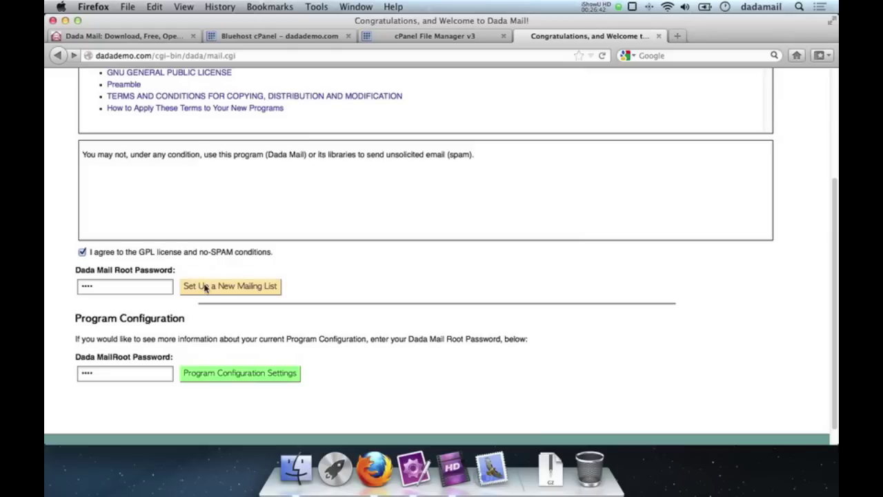
# Step: Start a new mailing list named 'Justin's Example List' with short name 'example'
pyautogui.click(231, 291)
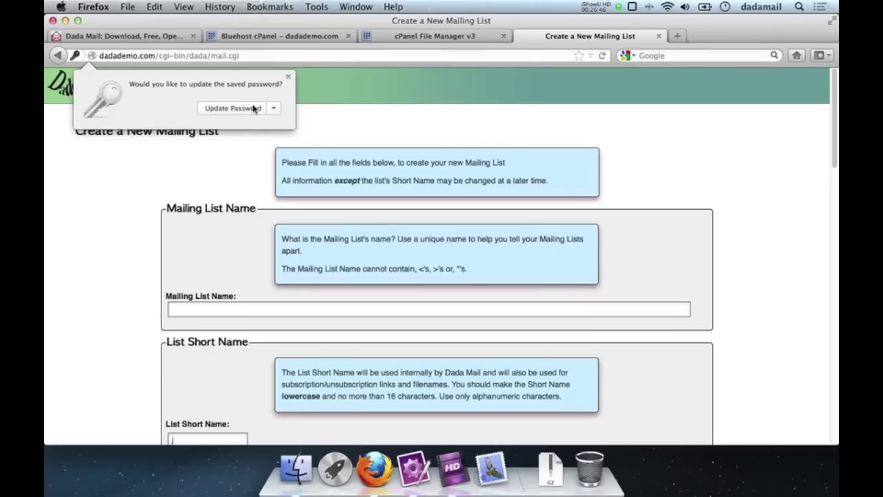
pyautogui.scroll(-3, 65, 245)
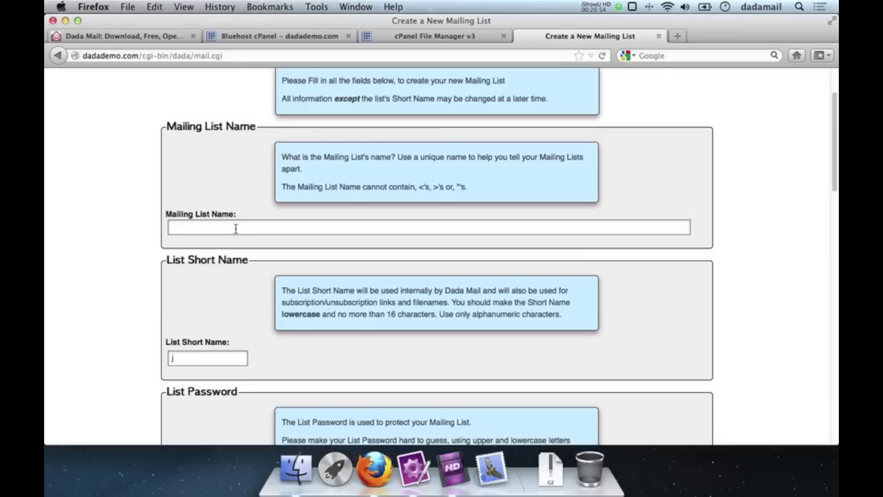
pyautogui.write('Justin')
pyautogui.press('BackSpace')
pyautogui.press('BackSpace')
pyautogui.press('BackSpace')
pyautogui.press('BackSpace')
pyautogui.press('BackSpace')
pyautogui.press('BackSpace')
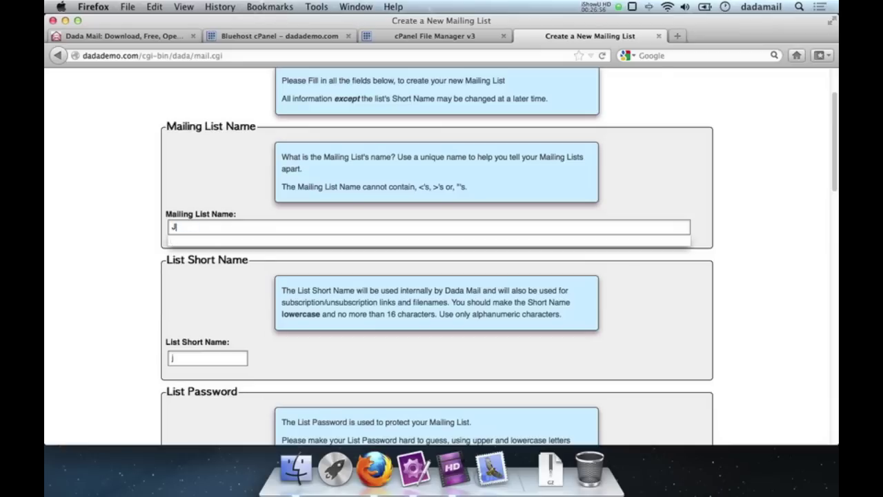
pyautogui.write("Justin's Example List")
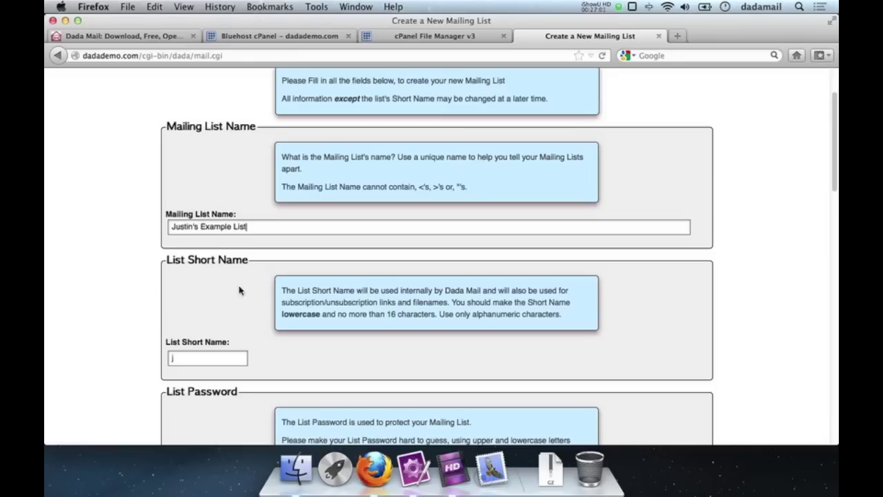
pyautogui.scroll(-3, 144, 264)
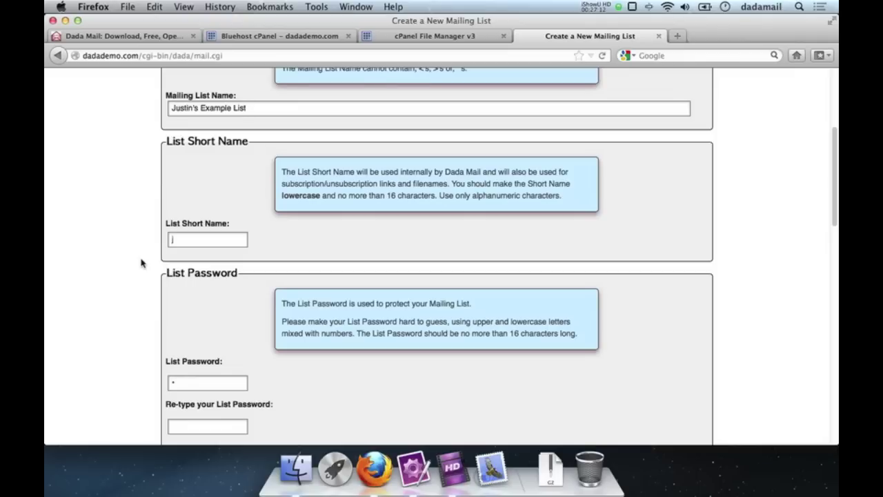
pyautogui.click(193, 238)
pyautogui.write('example')
# Step: Enter and confirm the list password, and pick the suggested list owner e-mail address
pyautogui.scroll(-5, 53, 315)
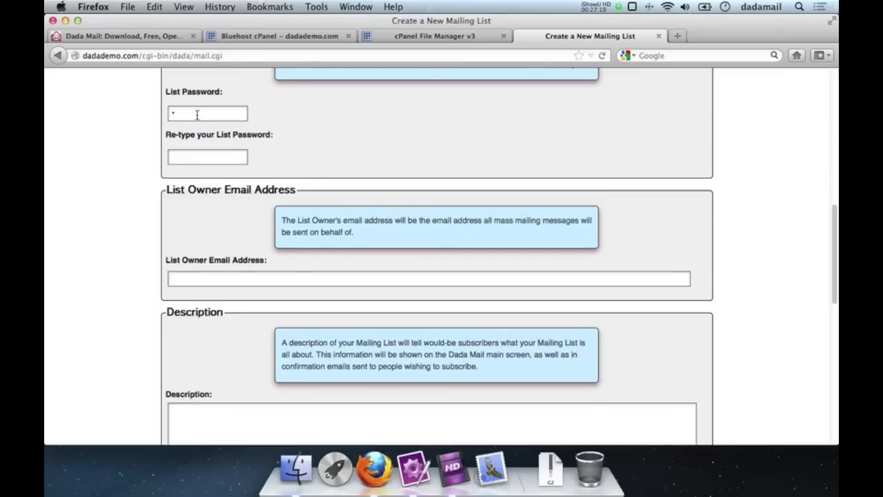
pyautogui.write('demo')
pyautogui.press('Tab')
pyautogui.write('demo')
pyautogui.click(173, 279)
pyautogui.write('list')
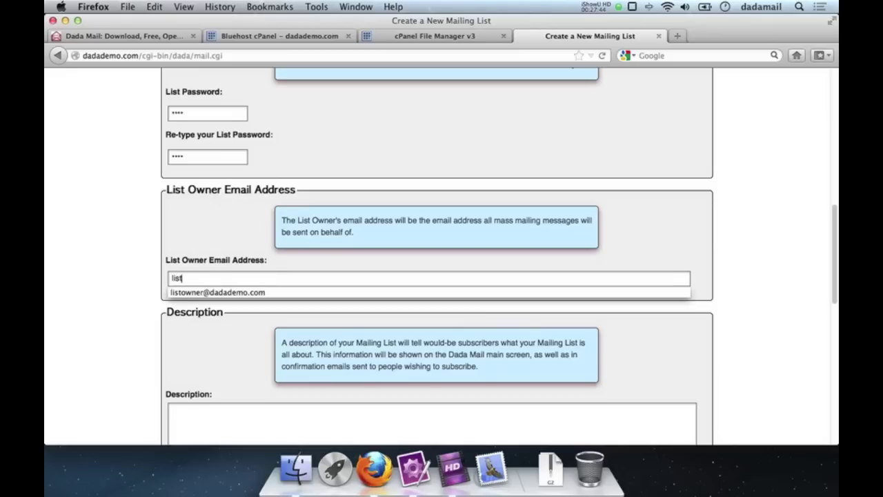
pyautogui.press('Down')
pyautogui.press('Return')
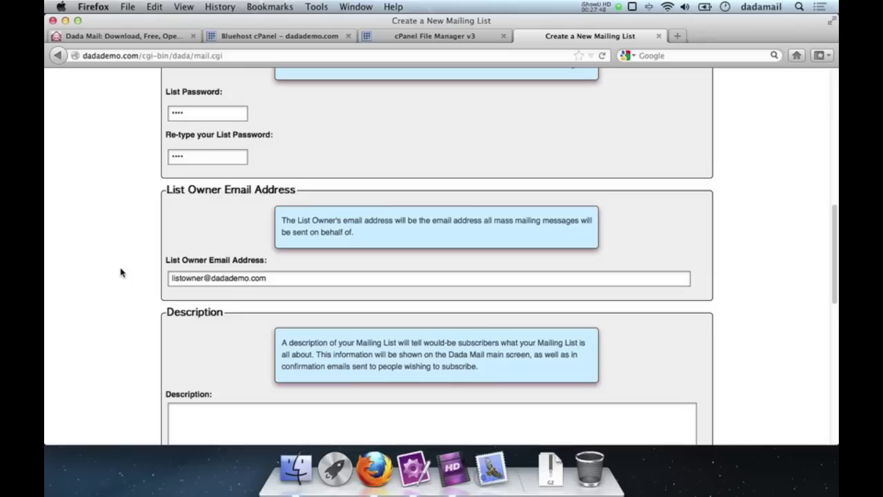
# Step: Enter 'Description!' as the list description and 'Privacy Policy!' as the privacy policy
pyautogui.scroll(-5, 121, 273)
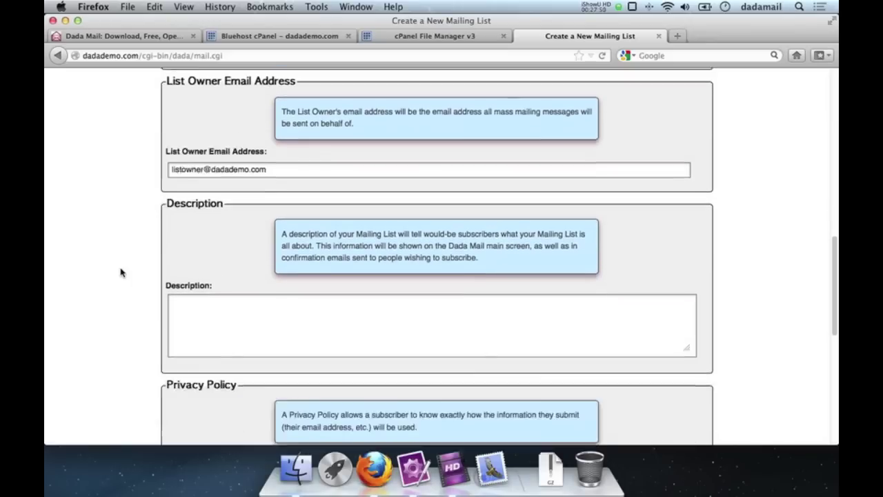
pyautogui.scroll(-1, 120, 273)
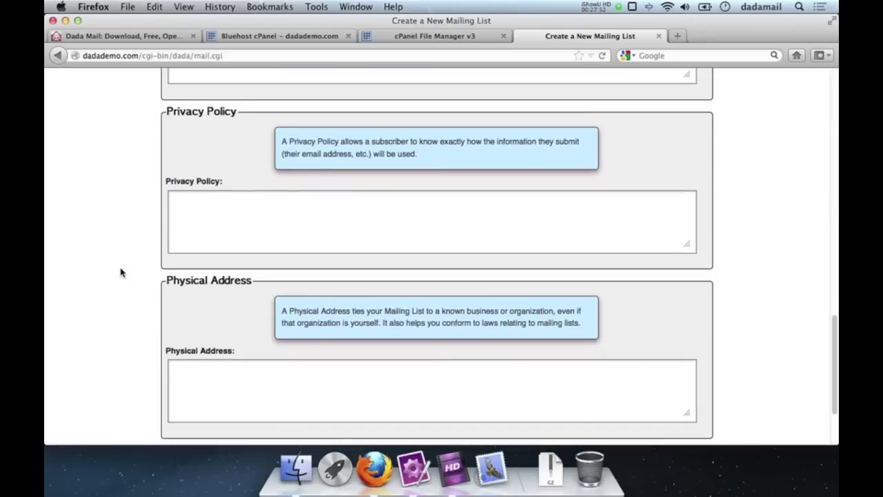
pyautogui.scroll(3, 120, 273)
pyautogui.click(234, 252)
pyautogui.write('Desc')
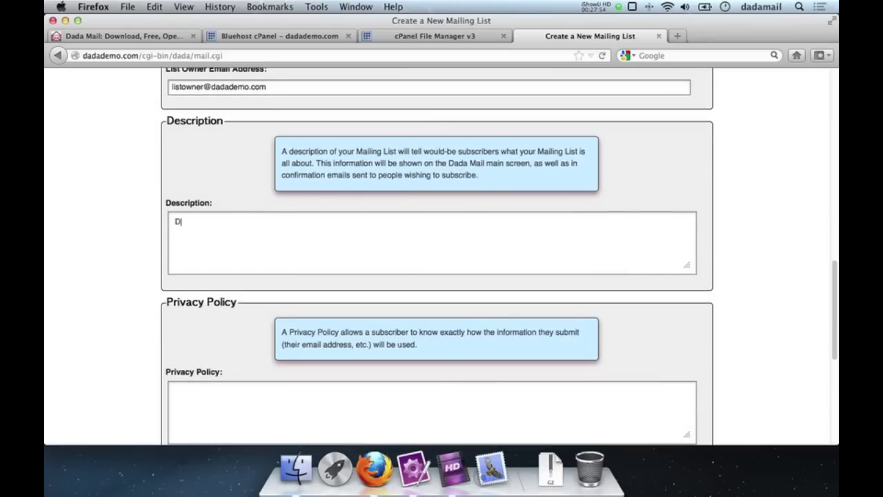
pyautogui.press('BackSpace')
pyautogui.write('cription!')
pyautogui.click(259, 403)
pyautogui.write('Privacy {P')
pyautogui.press('BackSpace')
pyautogui.press('BackSpace')
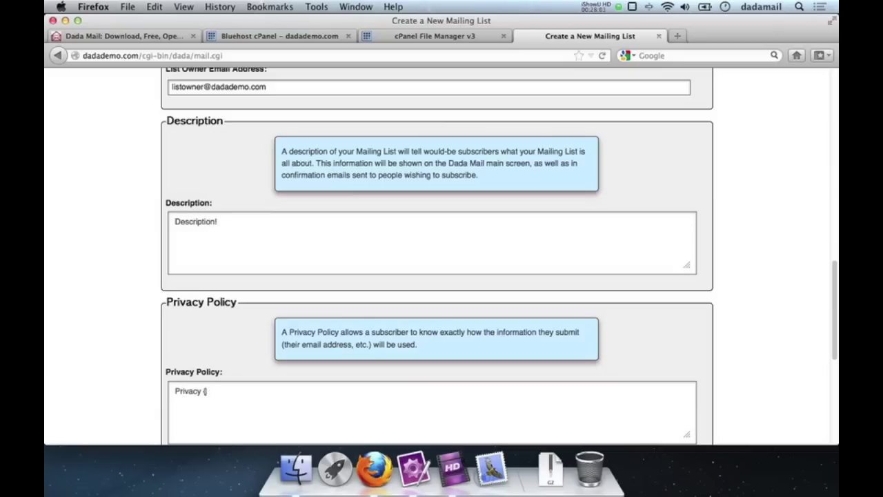
pyautogui.write('Policy!')
# Step: Enter 'Physical Address!' as the physical address and create the mailing list
pyautogui.scroll(-5, 242, 405)
pyautogui.click(227, 357)
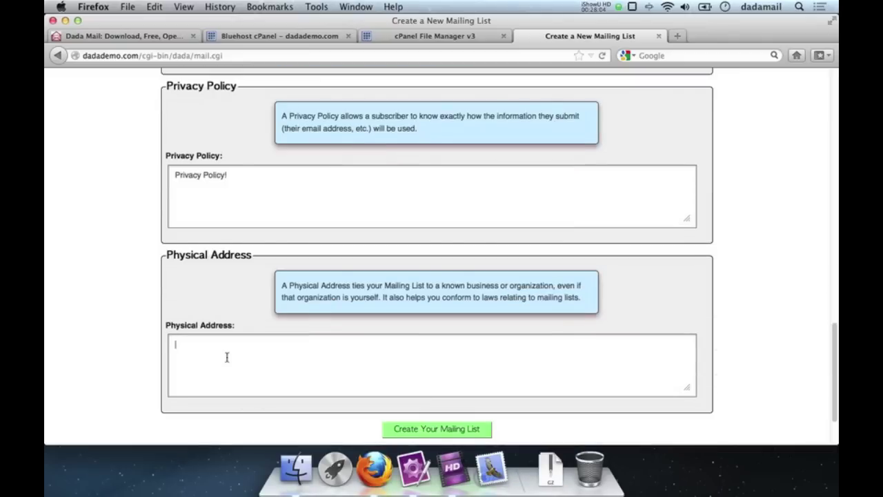
pyautogui.write('Physical Address!')
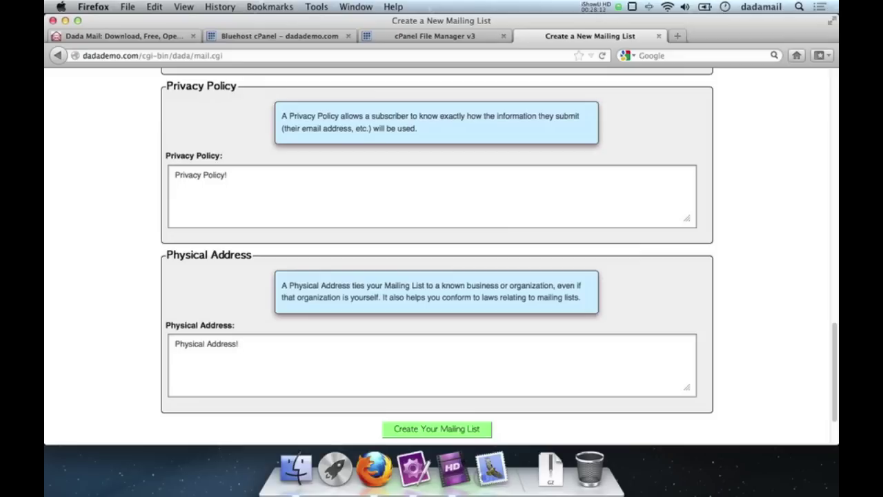
pyautogui.scroll(-2, 167, 279)
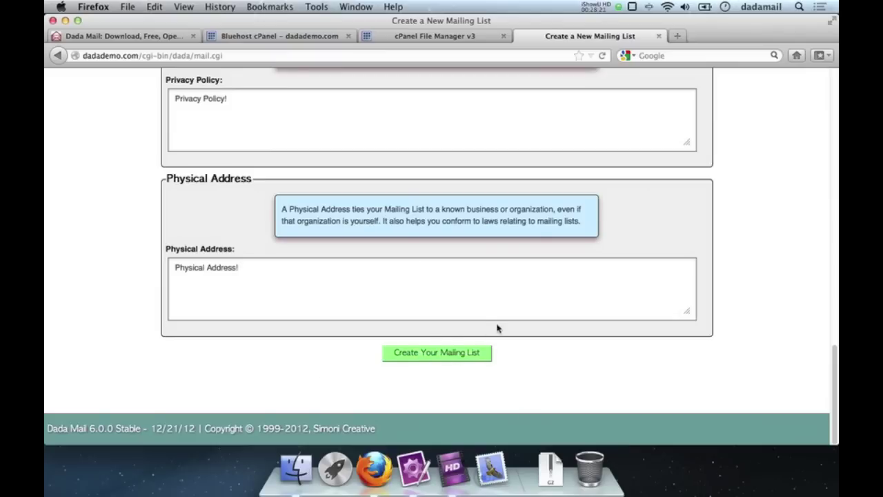
pyautogui.click(433, 352)
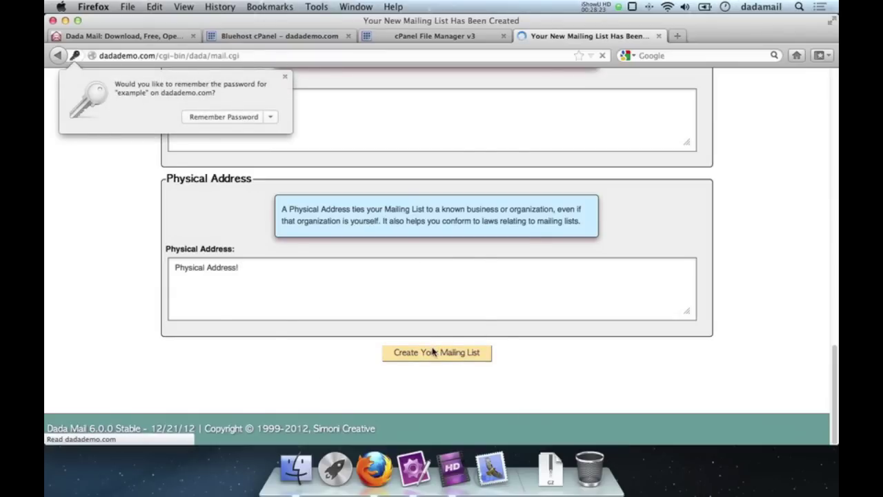
# Step: Dismiss Firefox's remember-password prompt and log into the new list with the root password
pyautogui.click(285, 76)
pyautogui.doubleClick(204, 291)
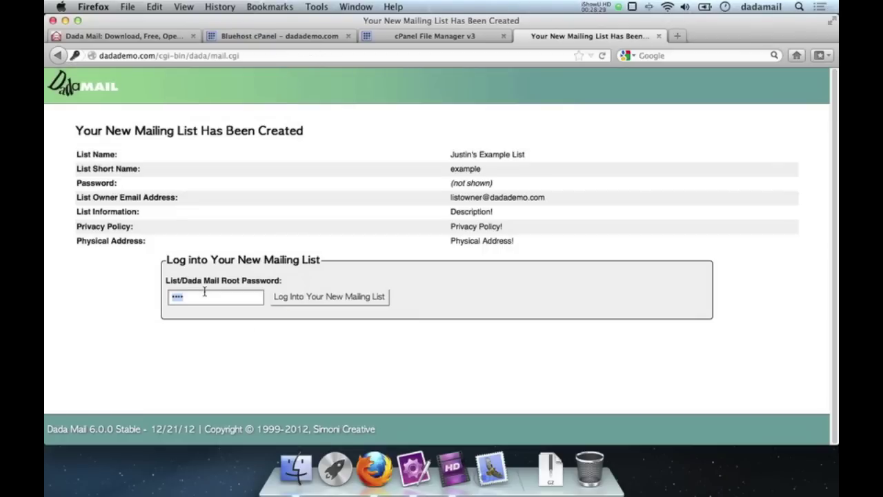
pyautogui.write('dada')
pyautogui.press('Return')
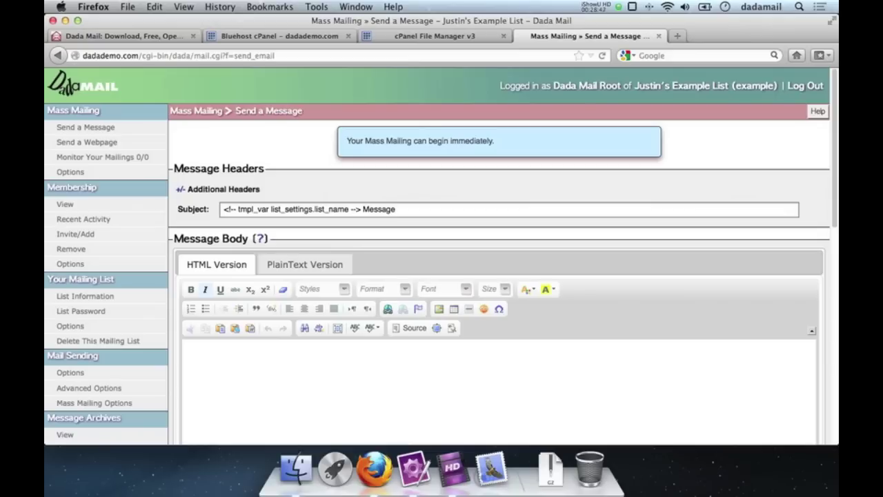
# Step: Type 'Hello! Everybody! This is Dada Mail!' in the HTML Version message body
pyautogui.click(290, 371)
pyautogui.write('Hello! H')
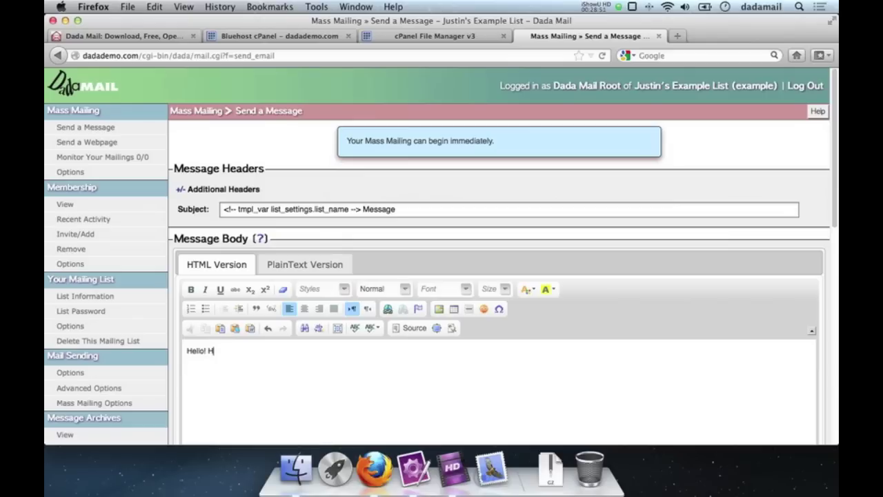
pyautogui.press('BackSpace')
pyautogui.write('Everyon')
pyautogui.press('BackSpace')
pyautogui.press('BackSpace')
pyautogui.write('body! This is')
pyautogui.press('BackSpace')
pyautogui.press('BackSpace')
pyautogui.press('BackSpace')
pyautogui.press('BackSpace')
pyautogui.press('BackSpace')
pyautogui.press('BackSpace')
pyautogui.write('H')
pyautogui.press('BackSpace')
pyautogui.write('his is Dad Mai')
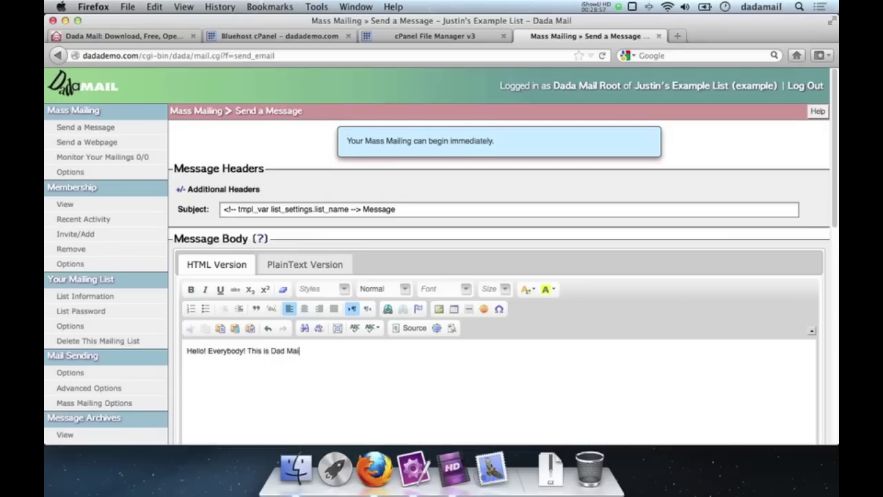
pyautogui.press('BackSpace')
pyautogui.press('BackSpace')
pyautogui.press('BackSpace')
pyautogui.press('BackSpace')
pyautogui.write('a Mail!')
# Step: Italicize the whole message text and start a new line after it
pyautogui.press('super+a')
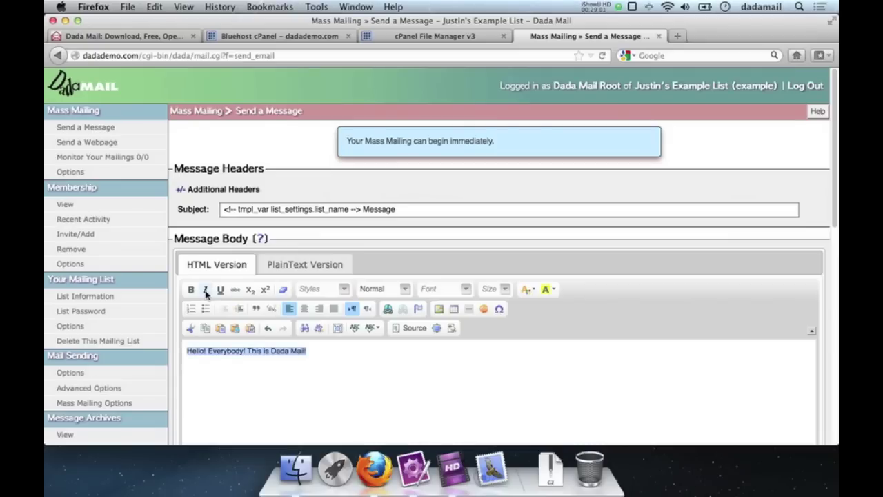
pyautogui.click(205, 290)
pyautogui.click(357, 362)
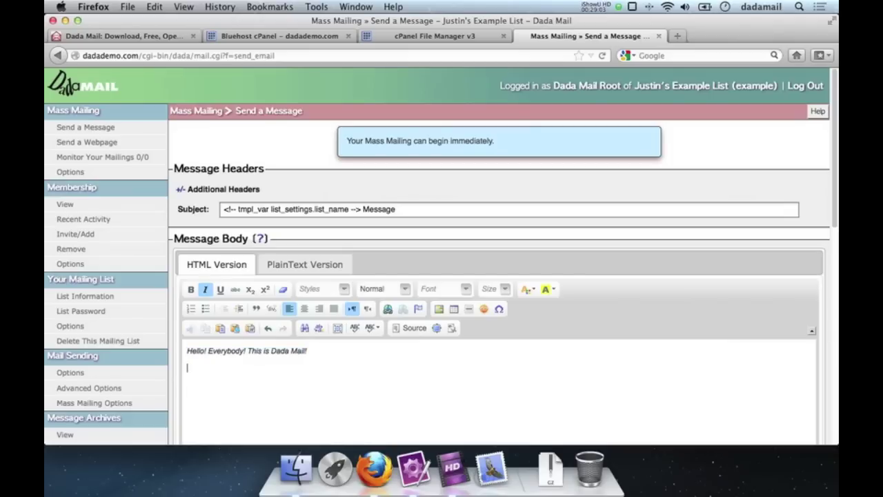
pyautogui.press('Return')
# Step: Open Plugins > Mailing Monitor, copy its curl cronjob command, and return to Bluehost cPanel
pyautogui.scroll(-3, 96, 326)
pyautogui.scroll(-10, 95, 326)
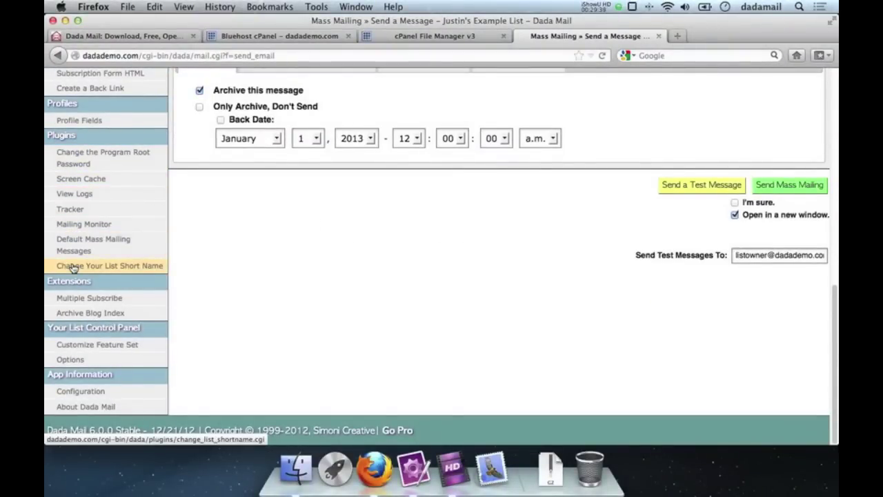
pyautogui.click(81, 230)
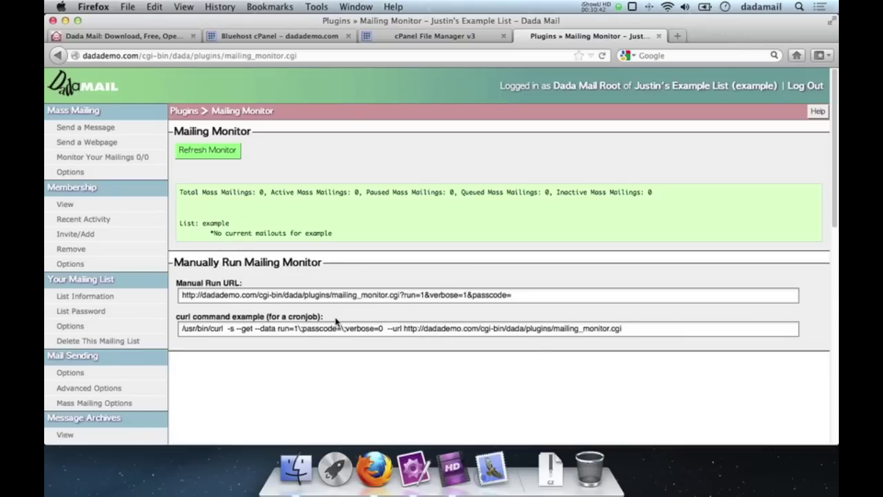
pyautogui.click(695, 330)
pyautogui.press('super+a')
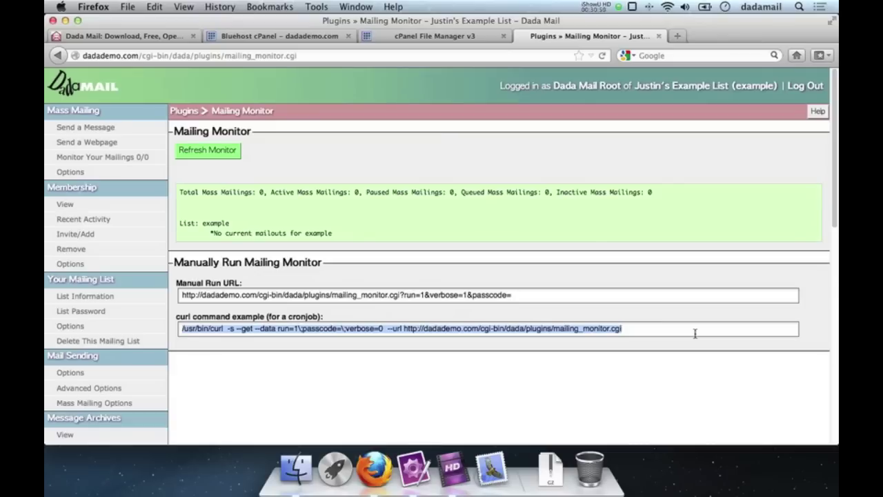
pyautogui.click(300, 36)
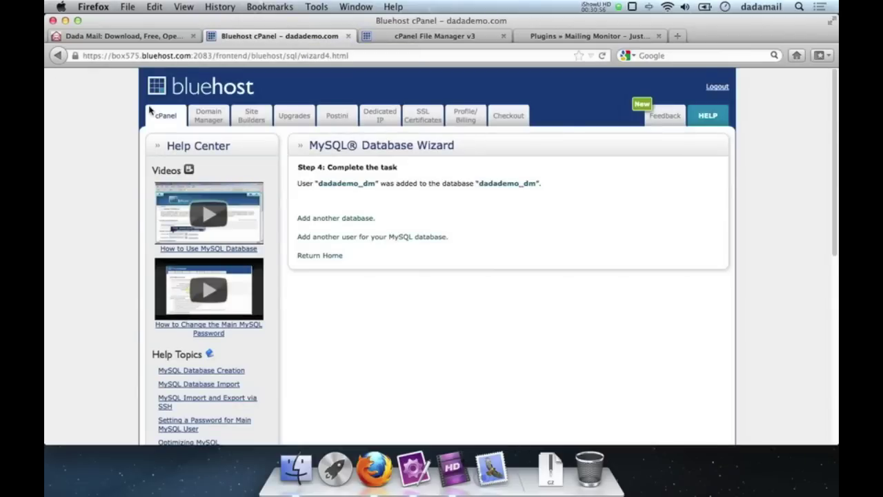
# Step: Search the cPanel home page for 'Cronjob' and open Cron jobs under Advanced
pyautogui.click(160, 117)
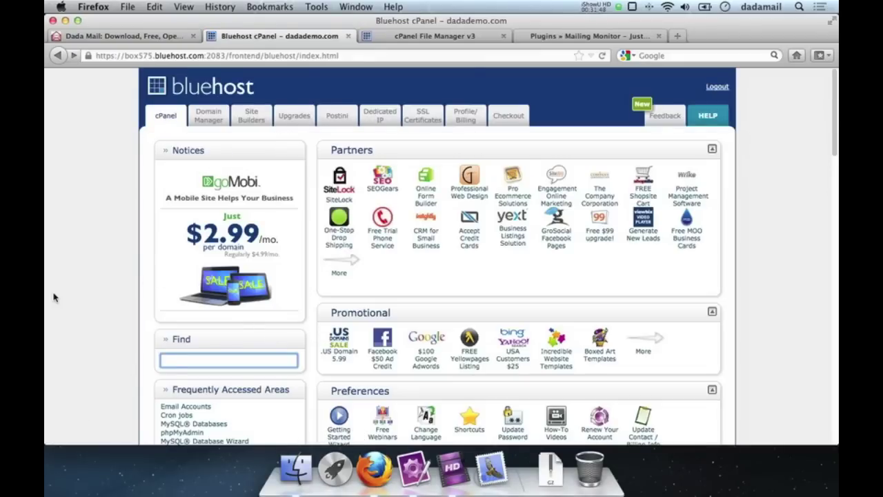
pyautogui.write('Cronjob')
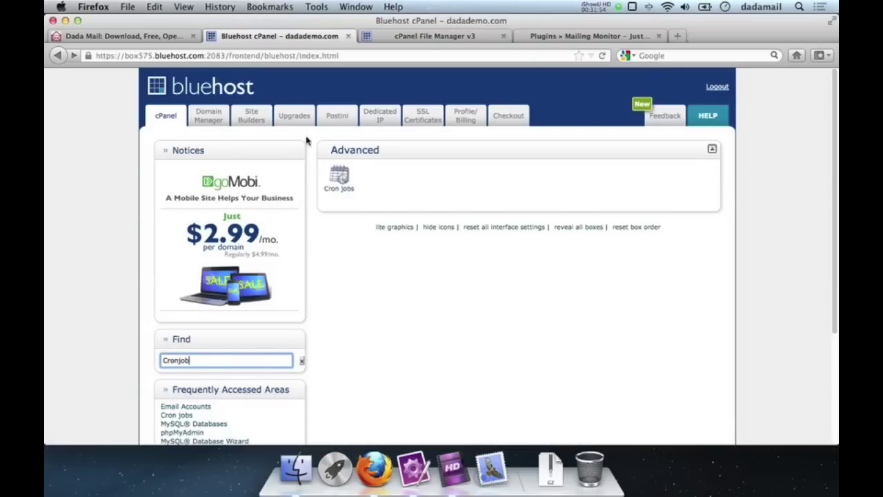
pyautogui.click(339, 180)
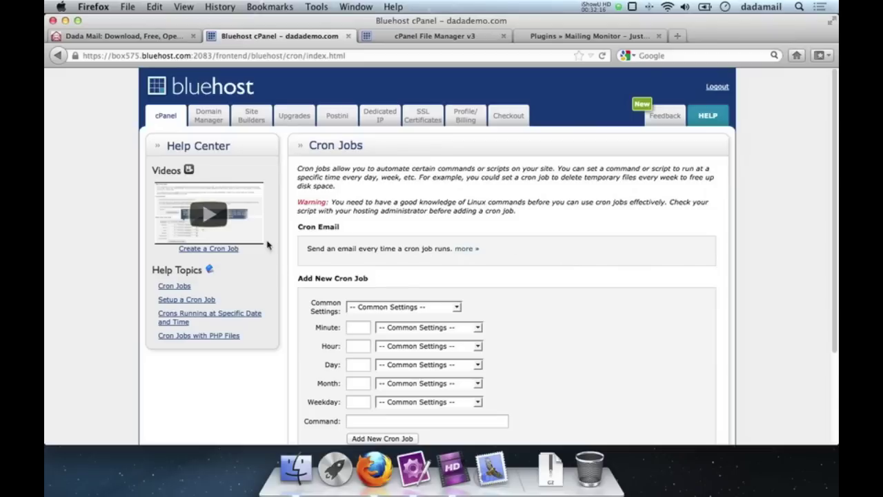
# Step: Add a cron job that runs the pasted Mailing Monitor curl command every 5 minutes
pyautogui.scroll(-4, 609, 322)
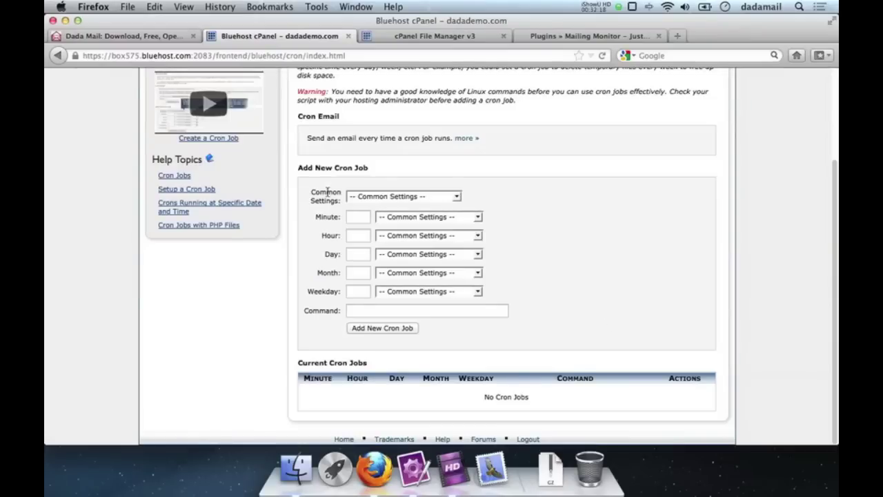
pyautogui.click(392, 197)
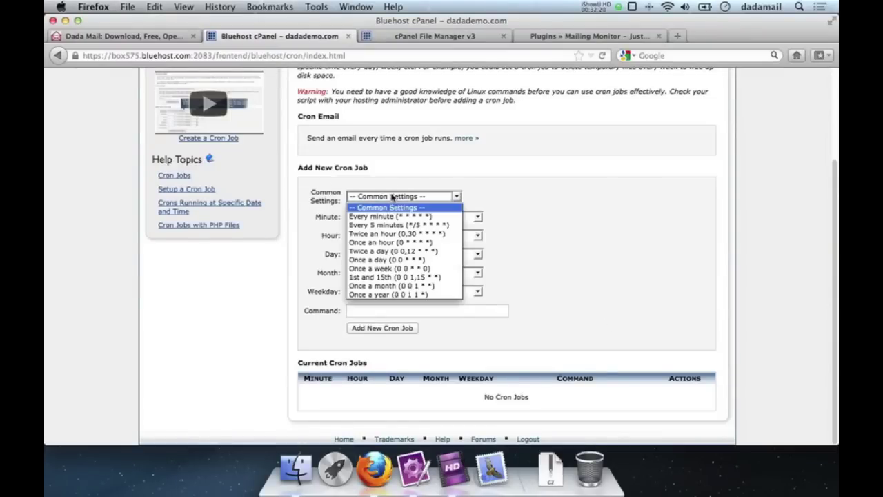
pyautogui.click(390, 224)
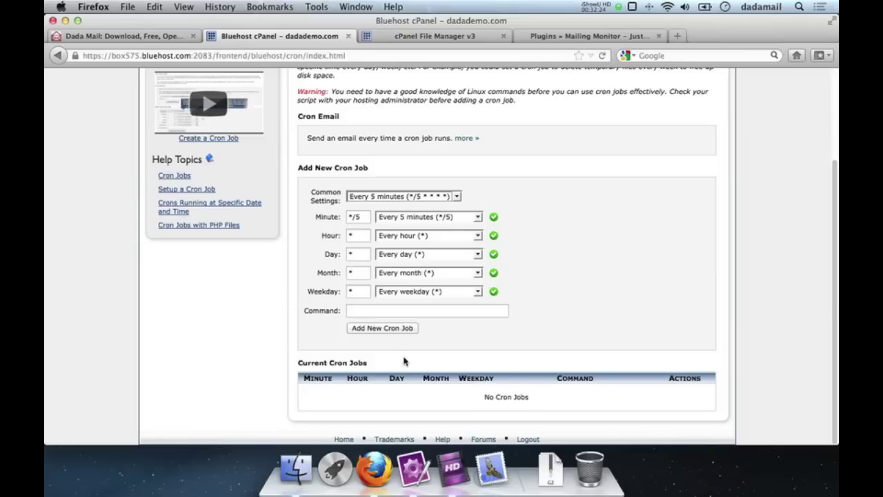
pyautogui.click(359, 306)
pyautogui.press('super+v')
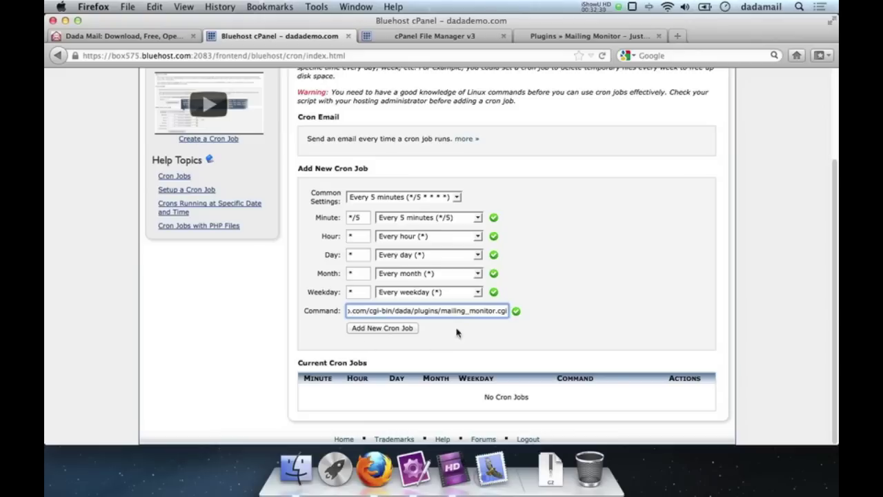
pyautogui.click(387, 330)
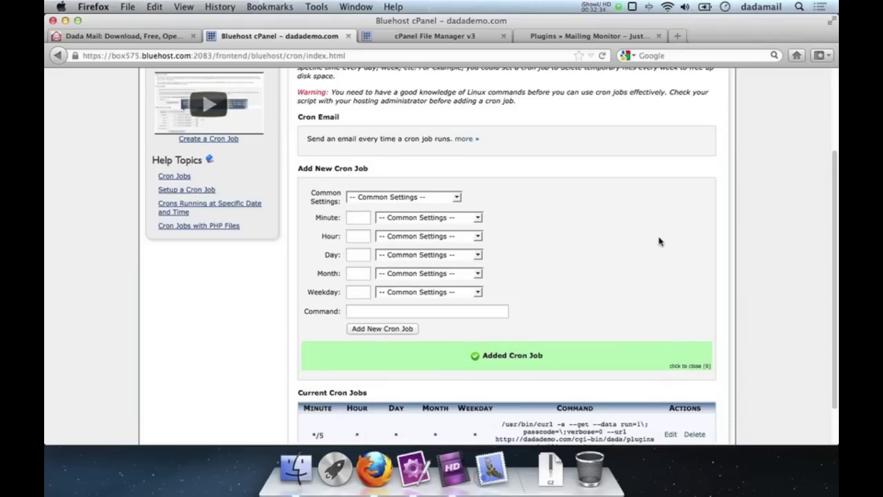
# Step: Return to the Dada Mail Mailing Monitor tab
pyautogui.scroll(-1, 660, 241)
pyautogui.scroll(2, 662, 241)
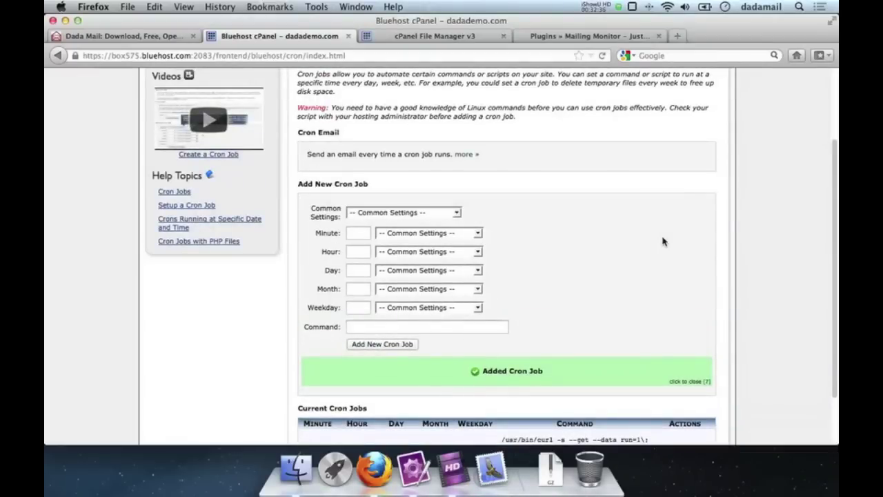
pyautogui.click(599, 38)
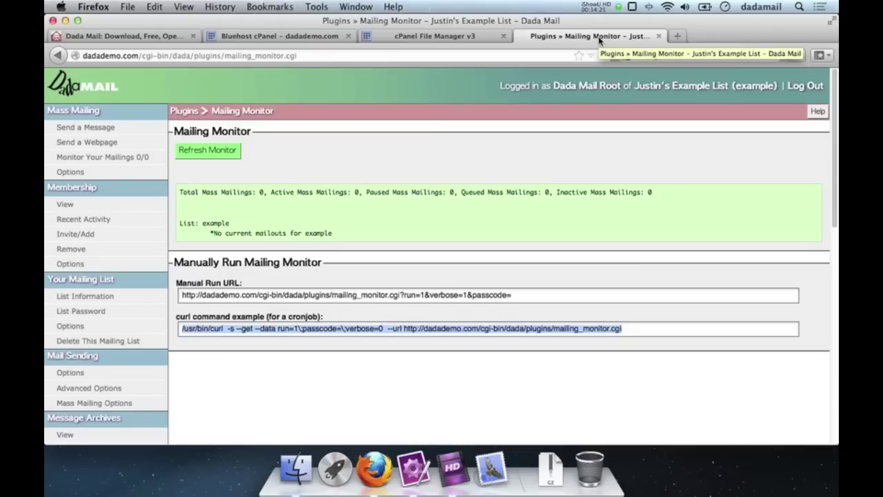
# Step: Stop the iShowU HD screen capture from its menu-bar icon
pyautogui.click(598, 7)
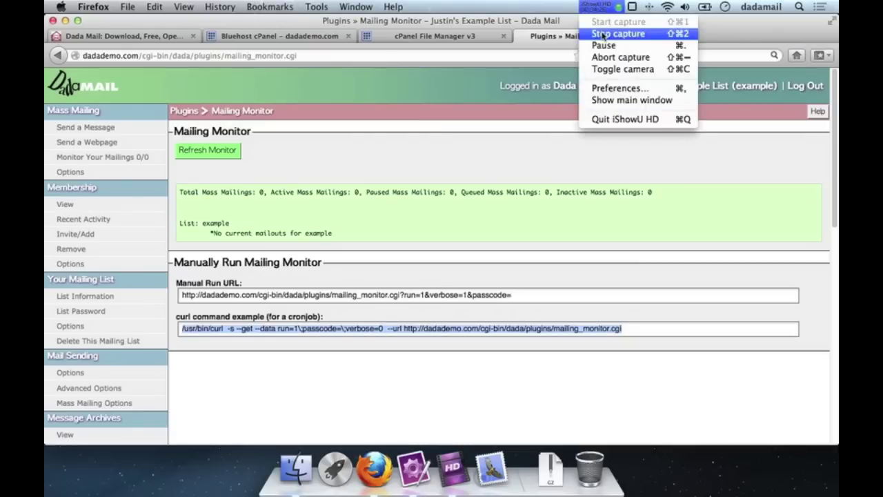